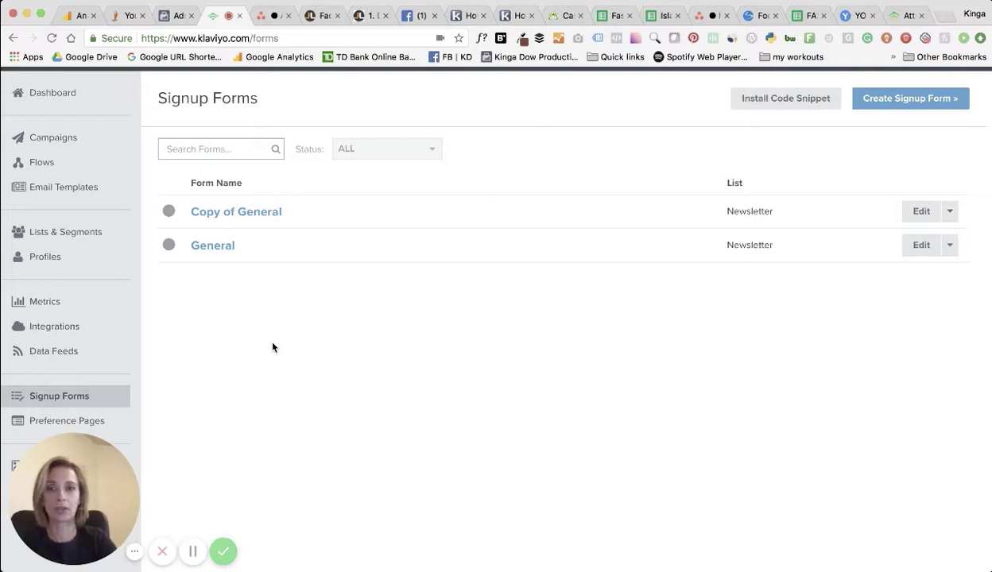
Step: Scroll and reload the Signup Forms list
{"action": "scroll", "coordinate": [273, 347], "scroll_direction": "up", "scroll_amount": 2}
{"action": "scroll", "coordinate": [273, 347], "scroll_direction": "up", "scroll_amount": 2}
{"action": "scroll", "coordinate": [272, 347], "scroll_direction": "down", "scroll_amount": 2}
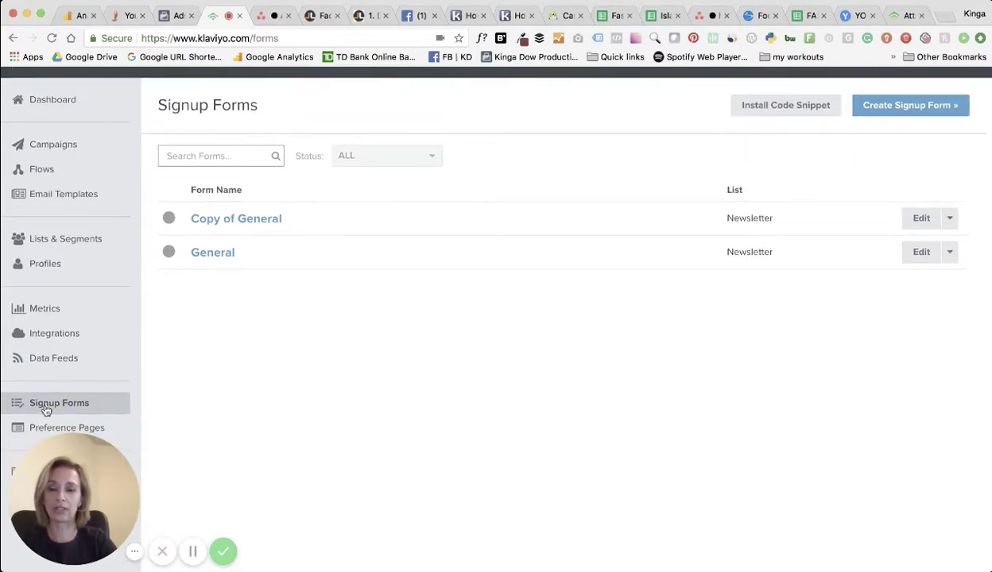
{"action": "left_click", "coordinate": [231, 252]}
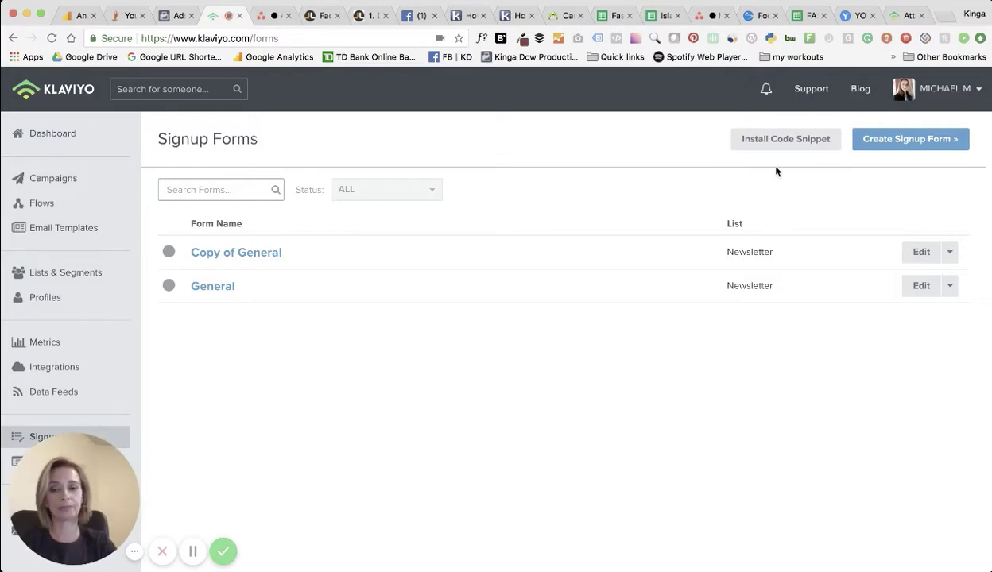
{"action": "left_click", "coordinate": [773, 142]}
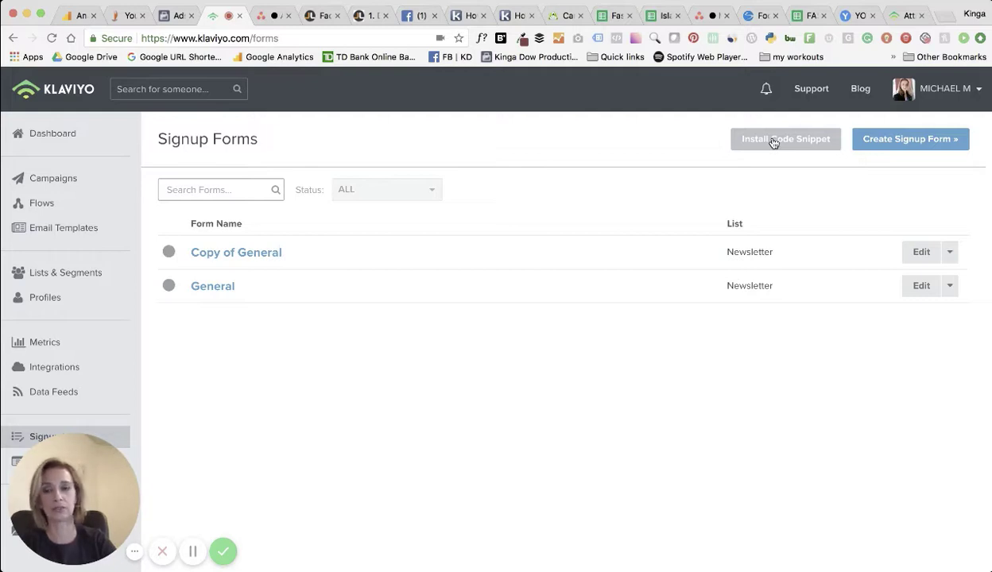
Step: Create a popup form named 'test' for the Newsletter list and continue to design
{"action": "left_click", "coordinate": [918, 139]}
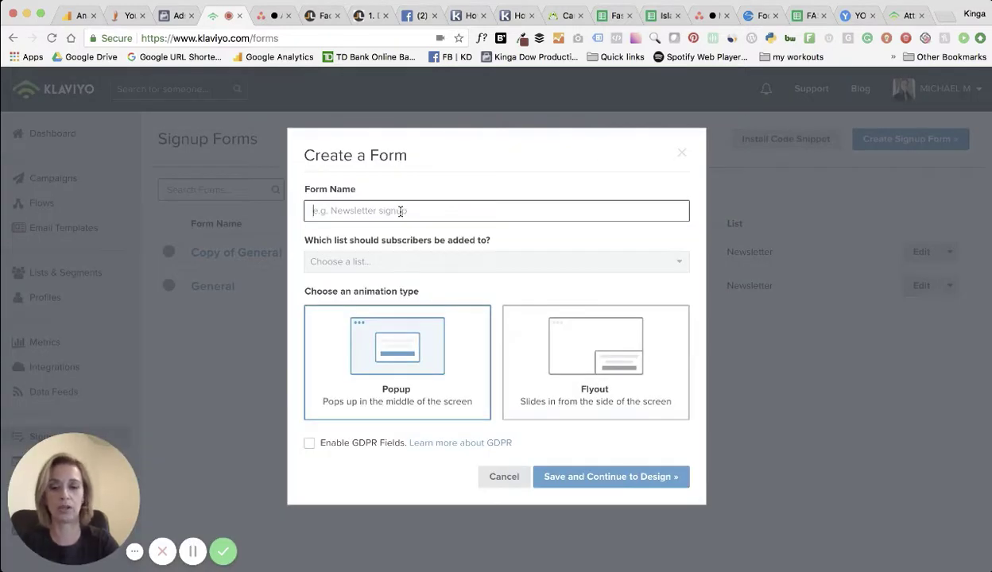
{"action": "type", "text": "test"}
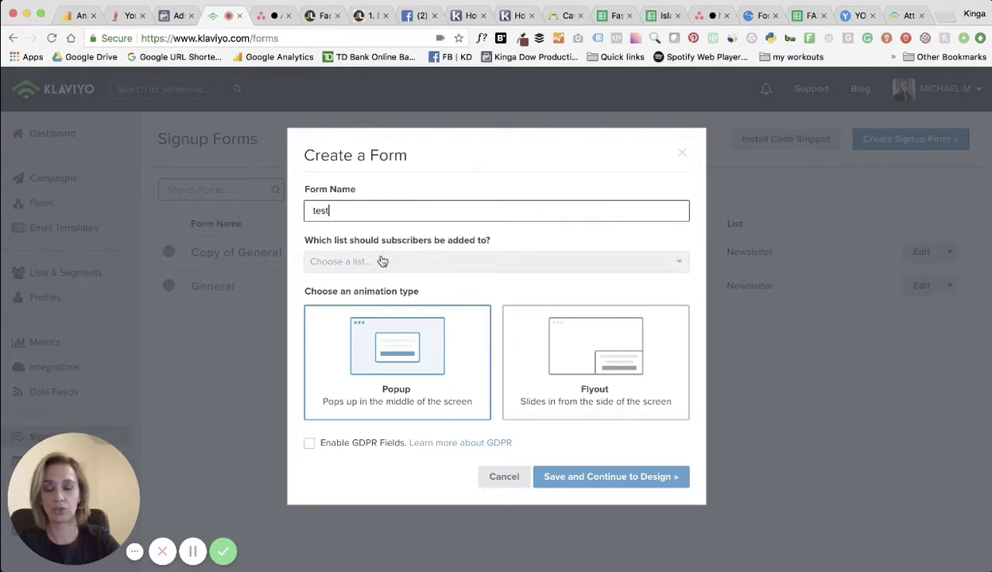
{"action": "left_click", "coordinate": [370, 254]}
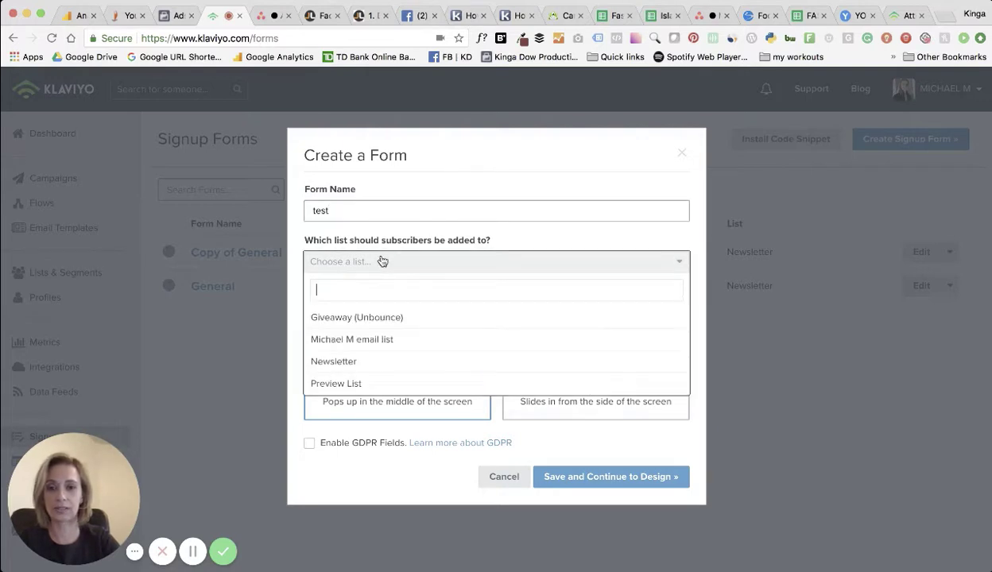
{"action": "left_click", "coordinate": [338, 363]}
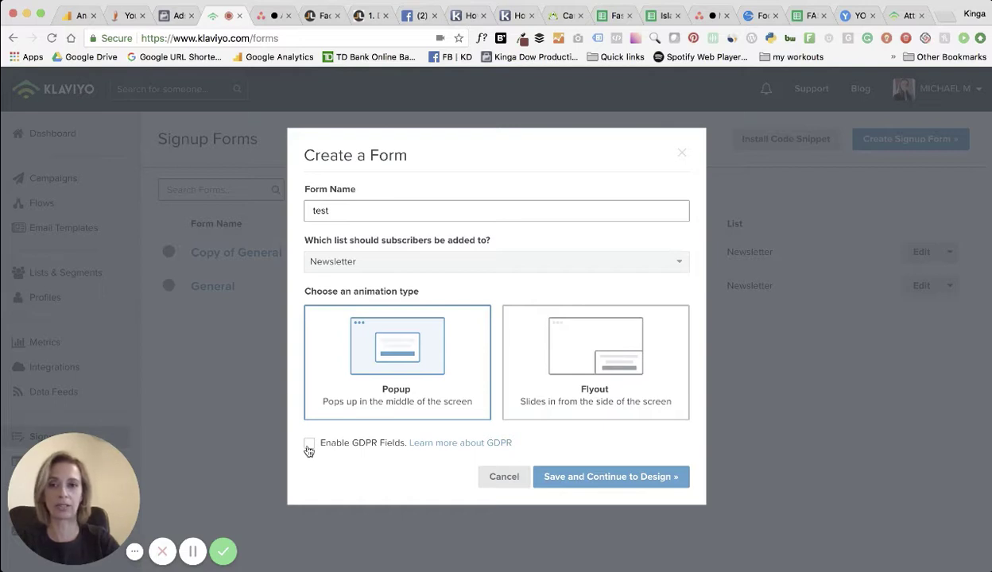
{"action": "left_click", "coordinate": [577, 477]}
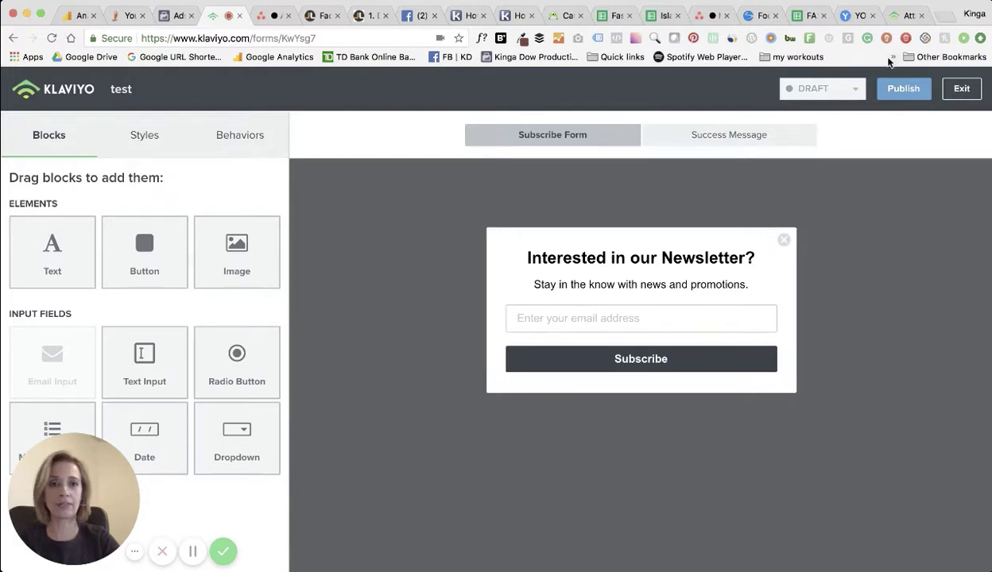
Step: Exit the 'test' form editor and open the 'Copy of General' draft from the forms list
{"action": "left_click", "coordinate": [962, 89]}
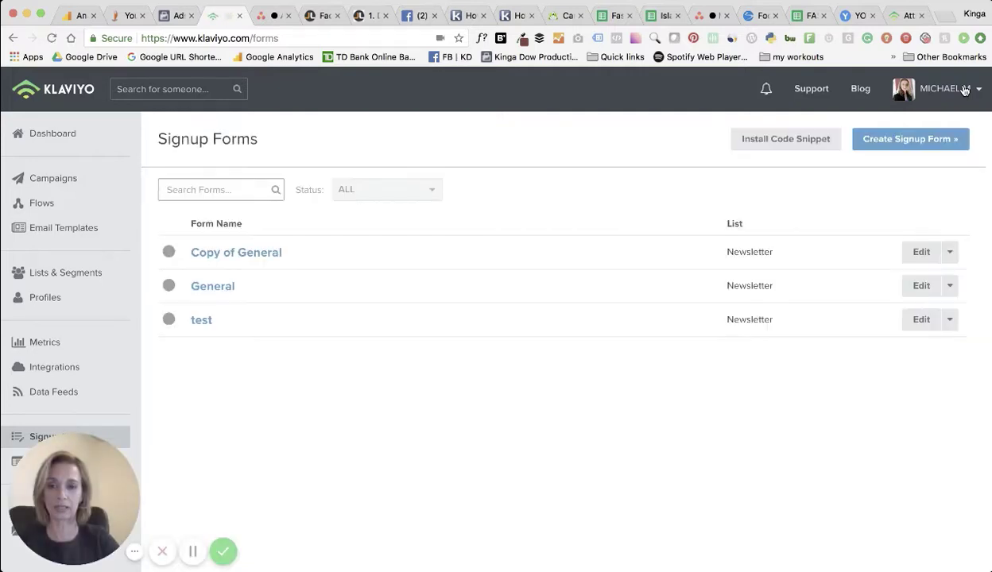
{"action": "left_click", "coordinate": [227, 256]}
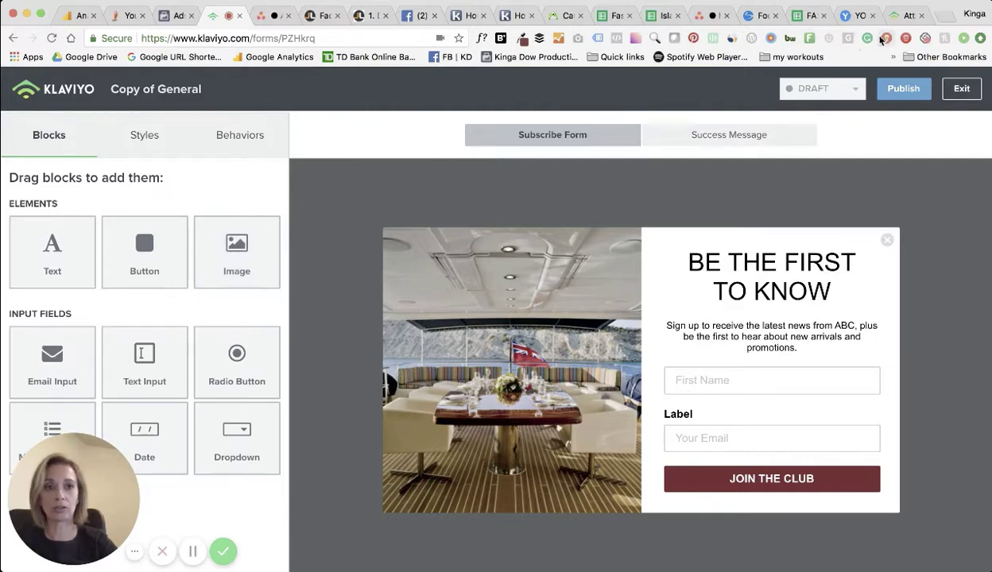
Step: Browse the blog's SAVE 20%, Sign up today! and Let's celebrate! popup examples, then return to the editor
{"action": "left_click", "coordinate": [909, 18]}
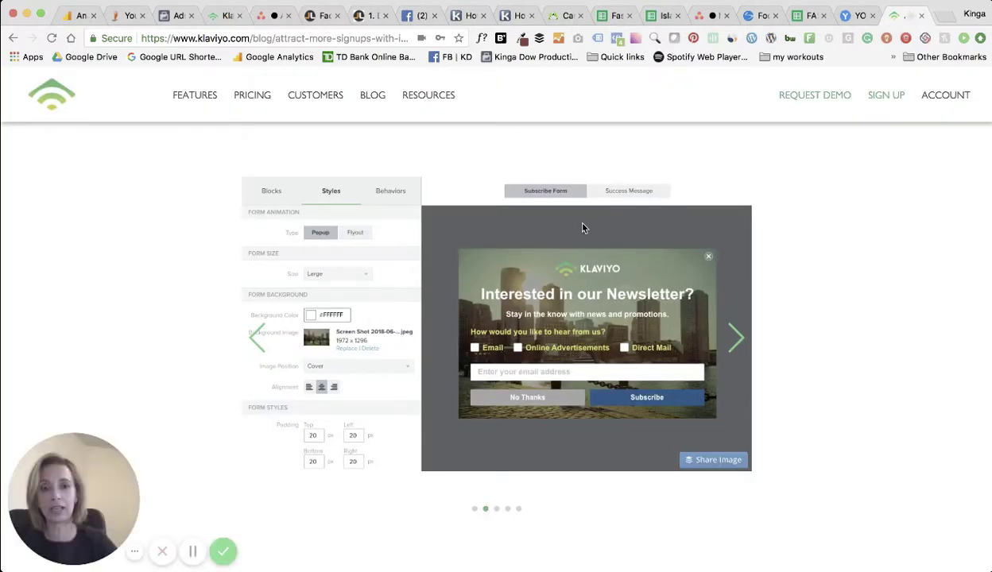
{"action": "left_click", "coordinate": [259, 337]}
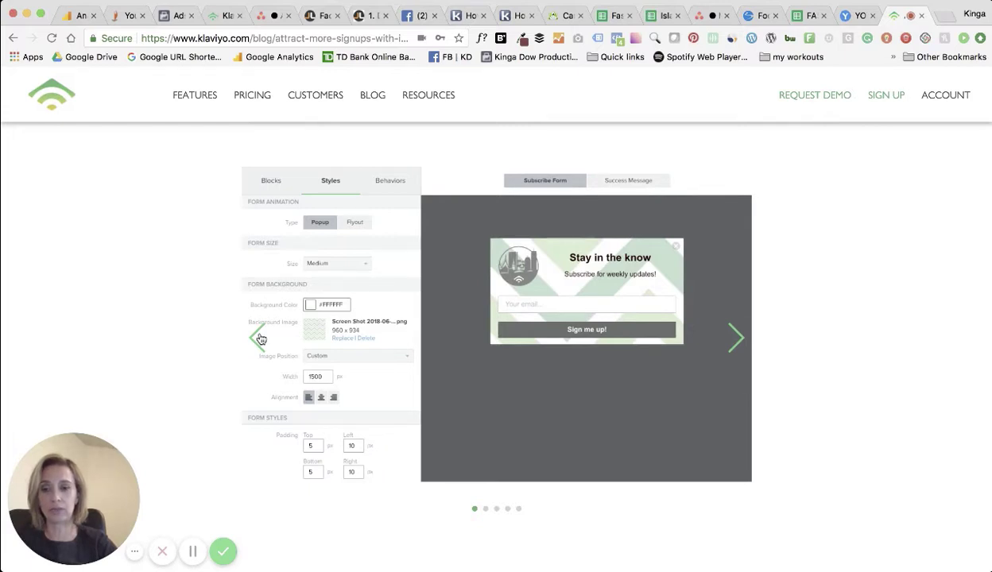
{"action": "left_click", "coordinate": [260, 338]}
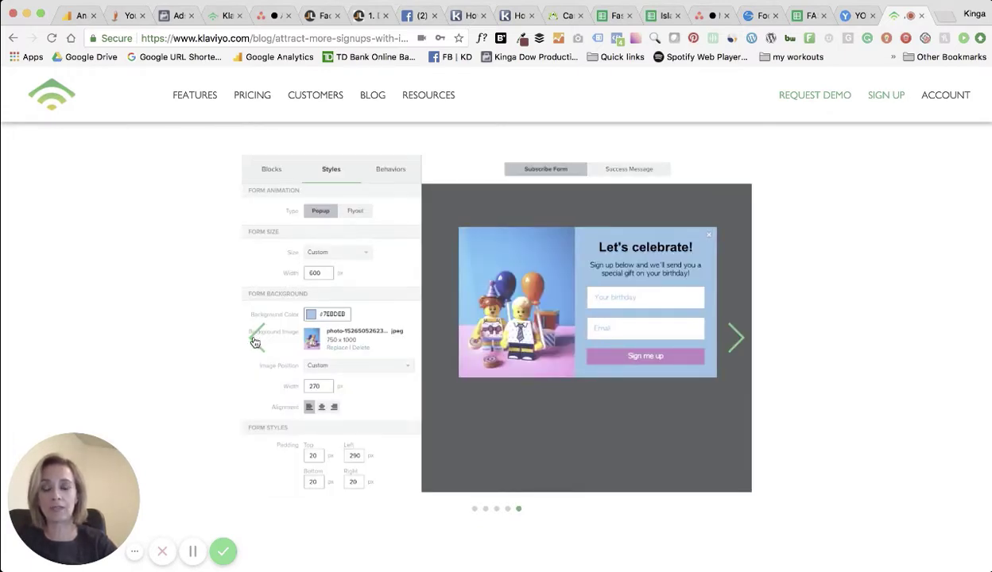
{"action": "left_click", "coordinate": [256, 340]}
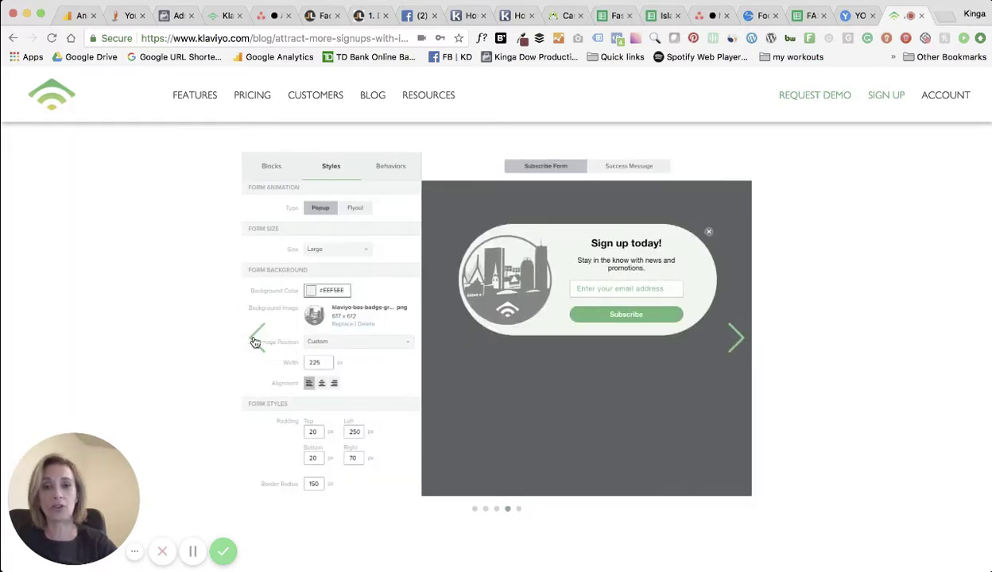
{"action": "left_click", "coordinate": [255, 342]}
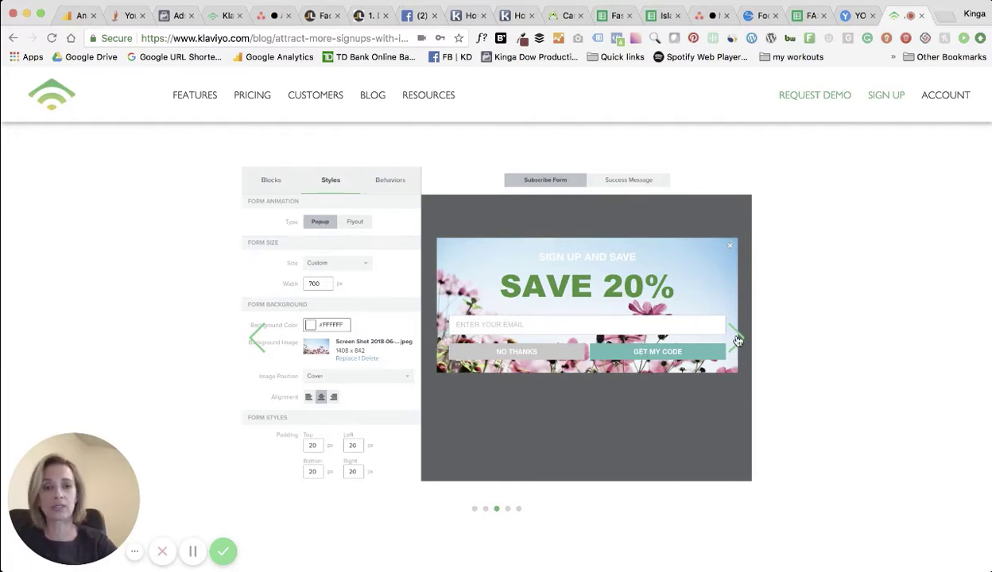
{"action": "left_click", "coordinate": [737, 340]}
{"action": "left_click", "coordinate": [737, 340]}
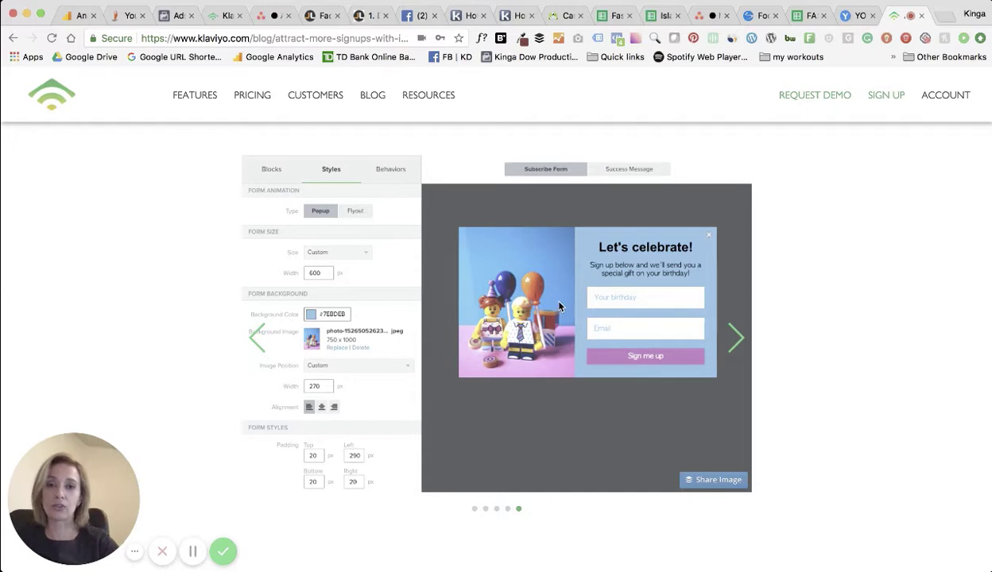
{"action": "left_click", "coordinate": [226, 17]}
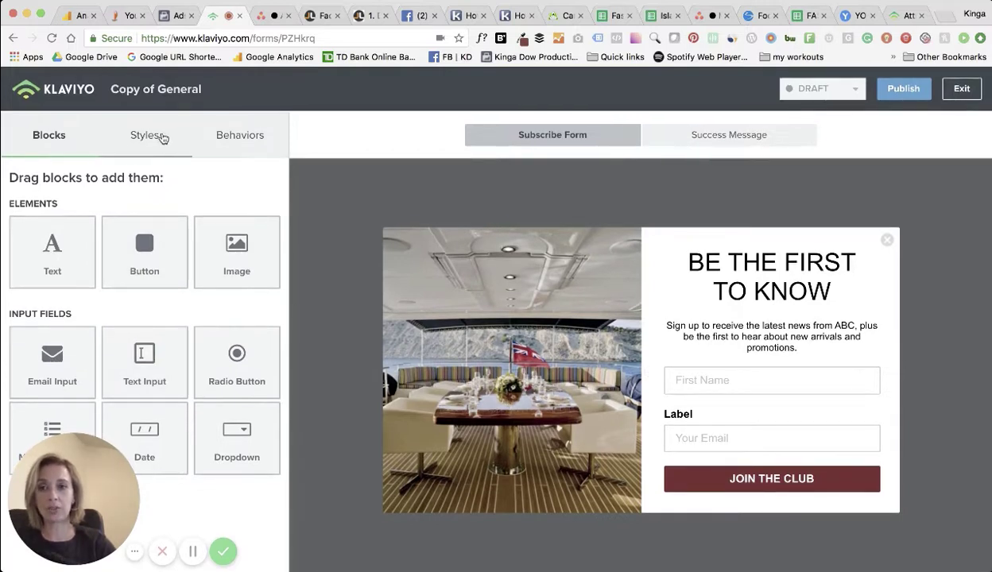
Step: In Styles, try Small and Large popup sizes, then settle on a Custom width of 750 px
{"action": "left_click", "coordinate": [154, 138]}
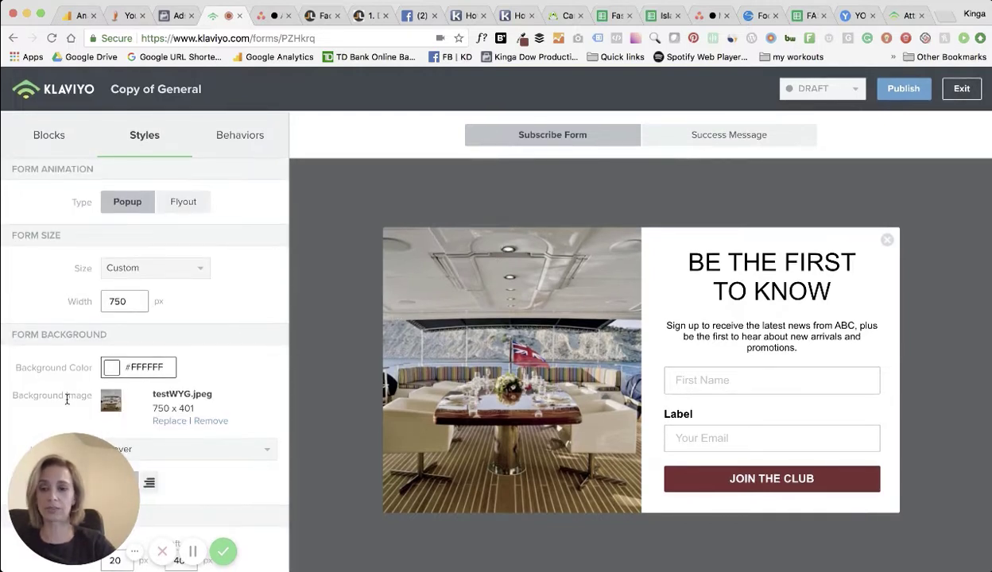
{"action": "left_click_drag", "start_coordinate": [109, 487], "coordinate": [390, 457]}
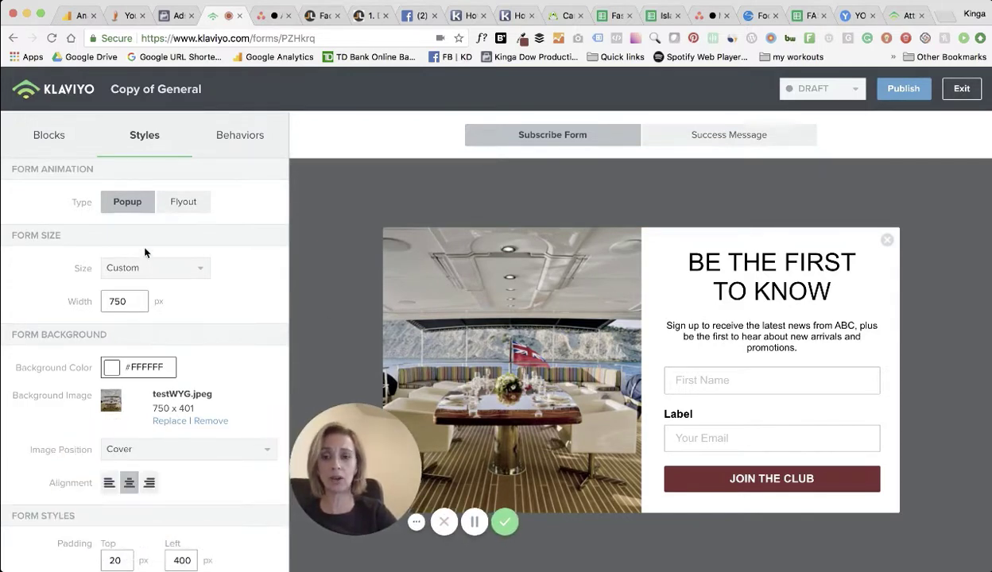
{"action": "left_click", "coordinate": [145, 273]}
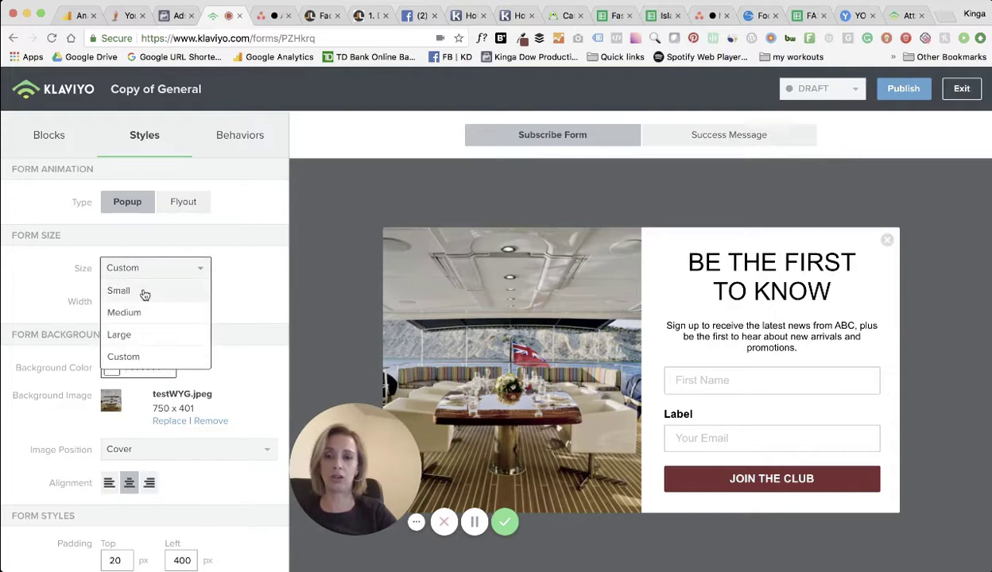
{"action": "left_click", "coordinate": [145, 293]}
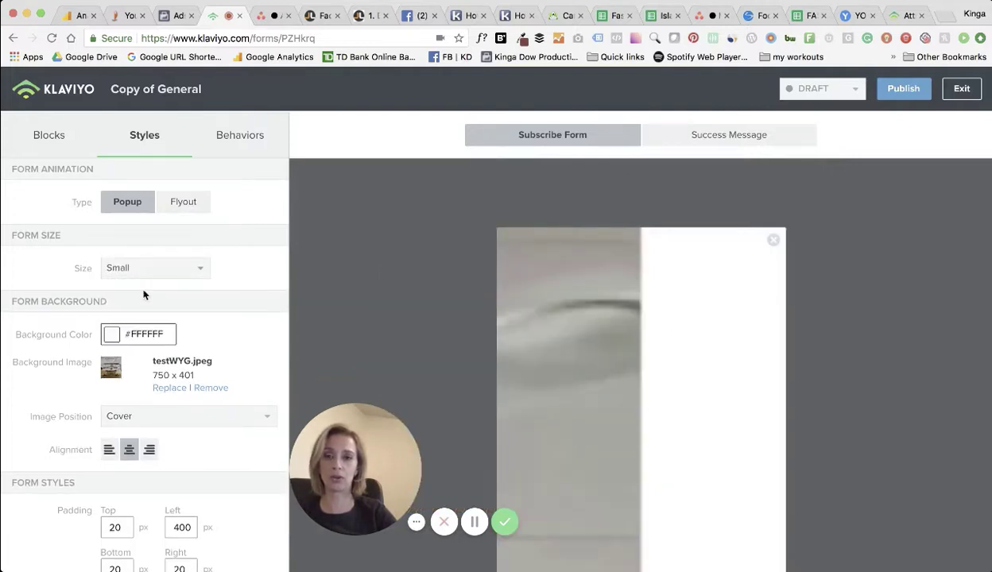
{"action": "left_click", "coordinate": [146, 269]}
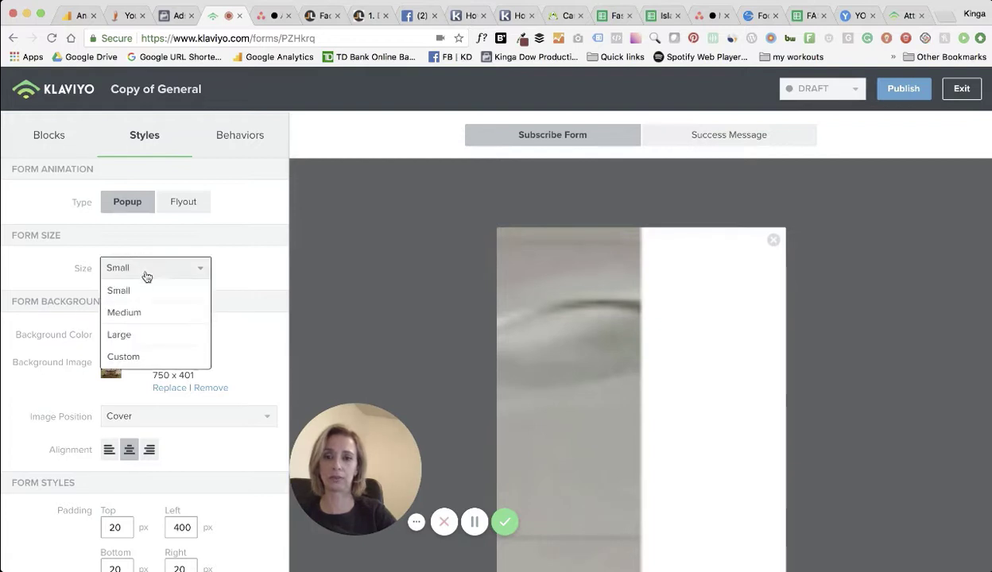
{"action": "left_click", "coordinate": [126, 334]}
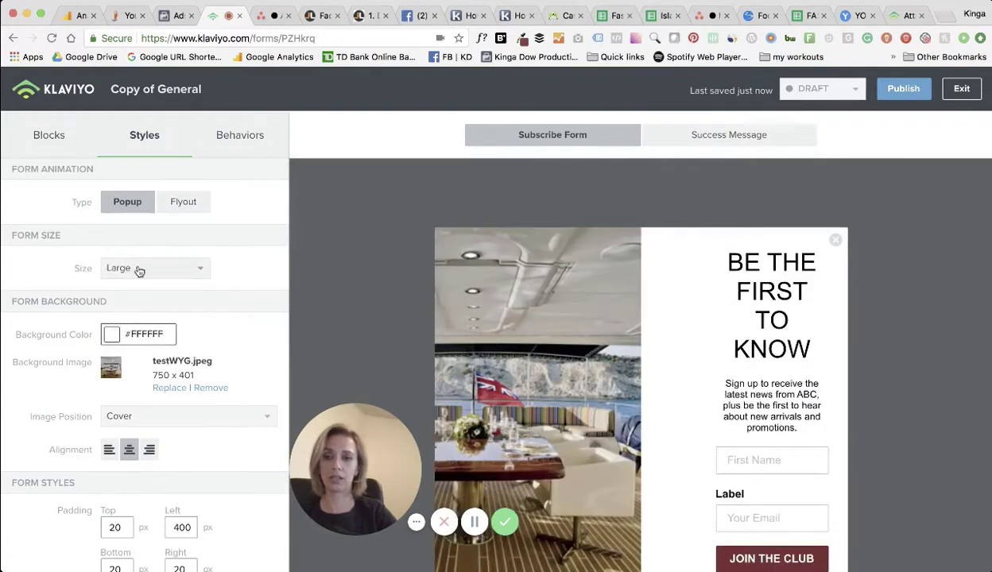
{"action": "left_click", "coordinate": [139, 269]}
{"action": "left_click", "coordinate": [112, 355]}
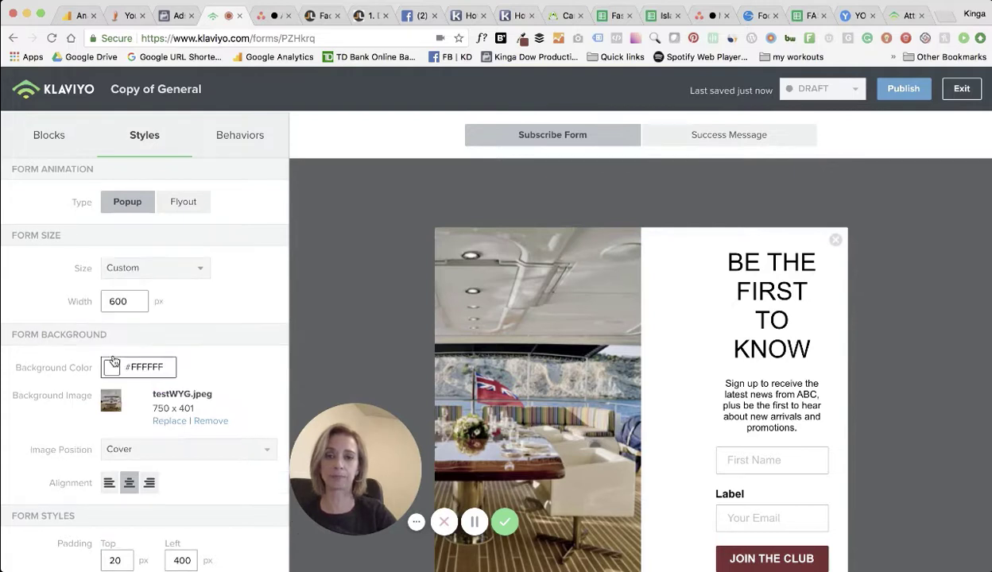
{"action": "double_click", "coordinate": [118, 294]}
{"action": "type", "text": "750"}
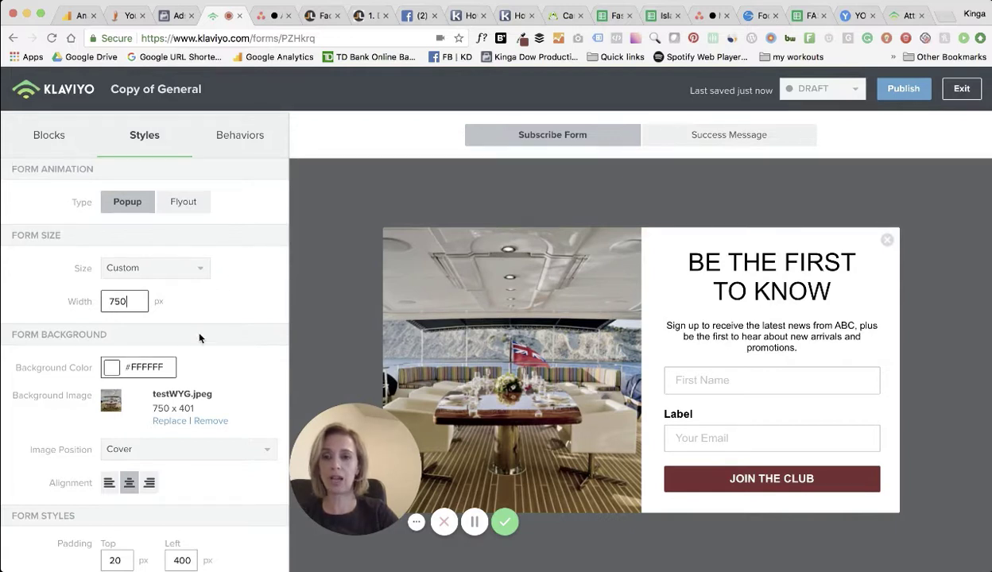
{"action": "scroll", "coordinate": [200, 339], "scroll_direction": "down", "scroll_amount": 2}
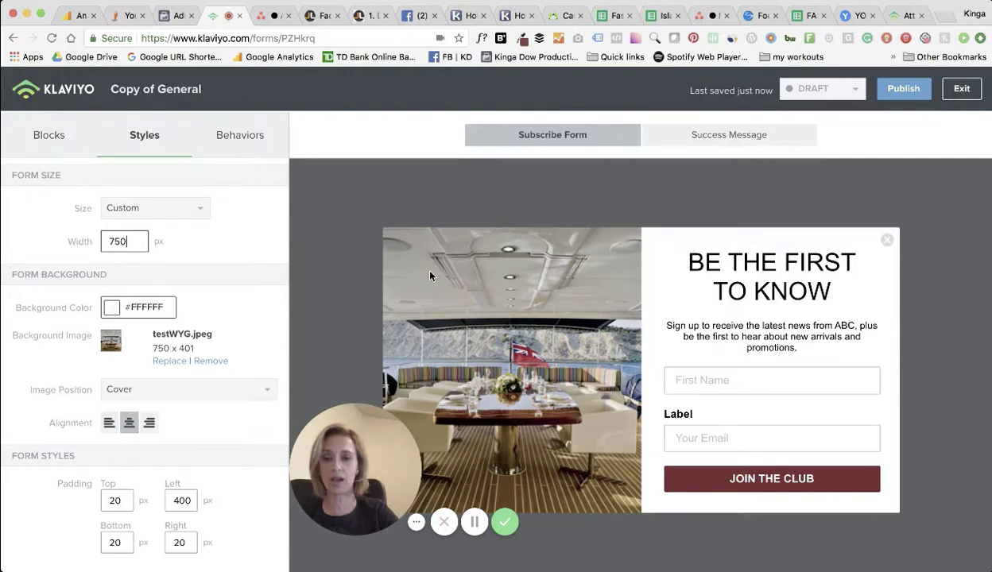
{"action": "scroll", "coordinate": [187, 382], "scroll_direction": "down", "scroll_amount": 1}
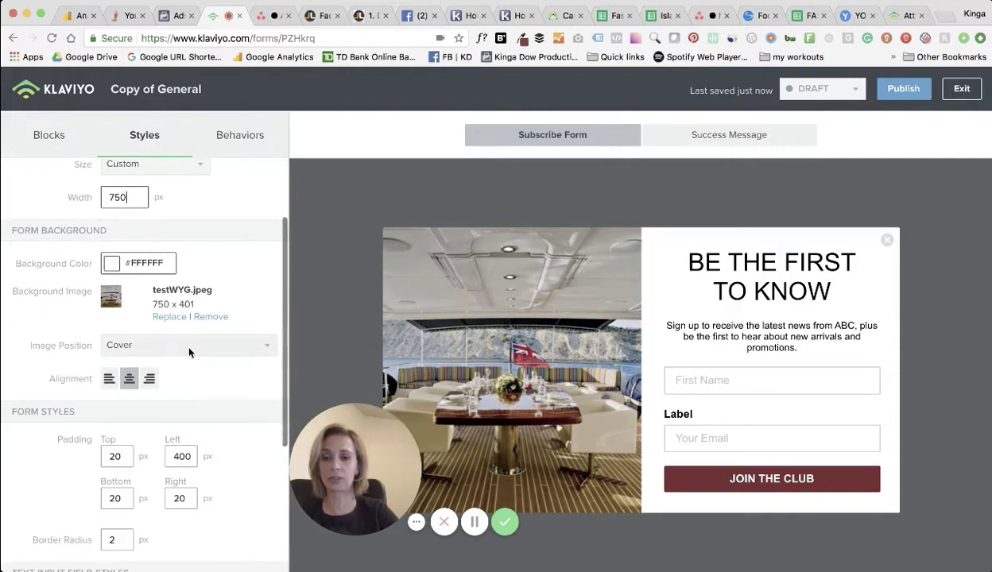
{"action": "left_click", "coordinate": [188, 350]}
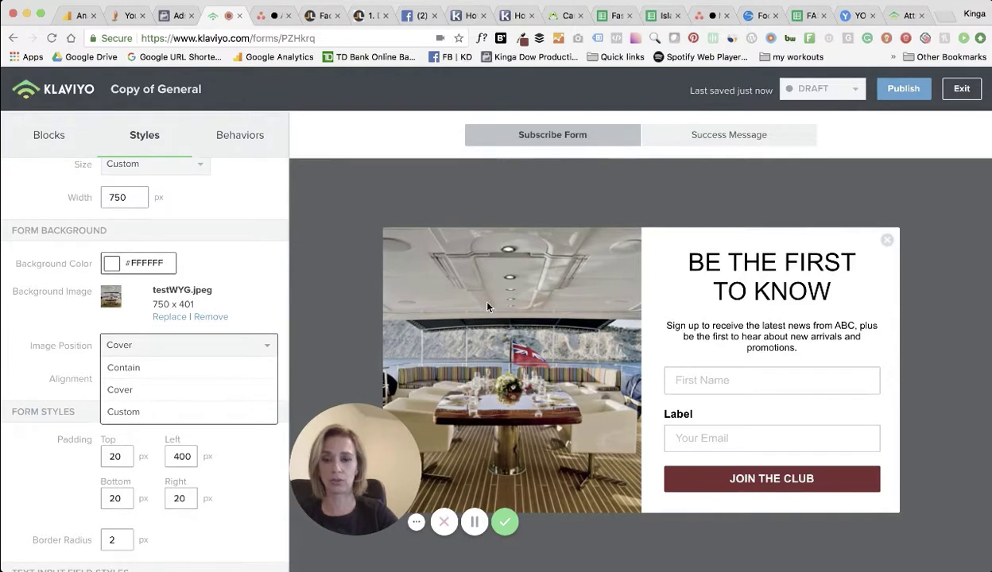
{"action": "left_click", "coordinate": [259, 277]}
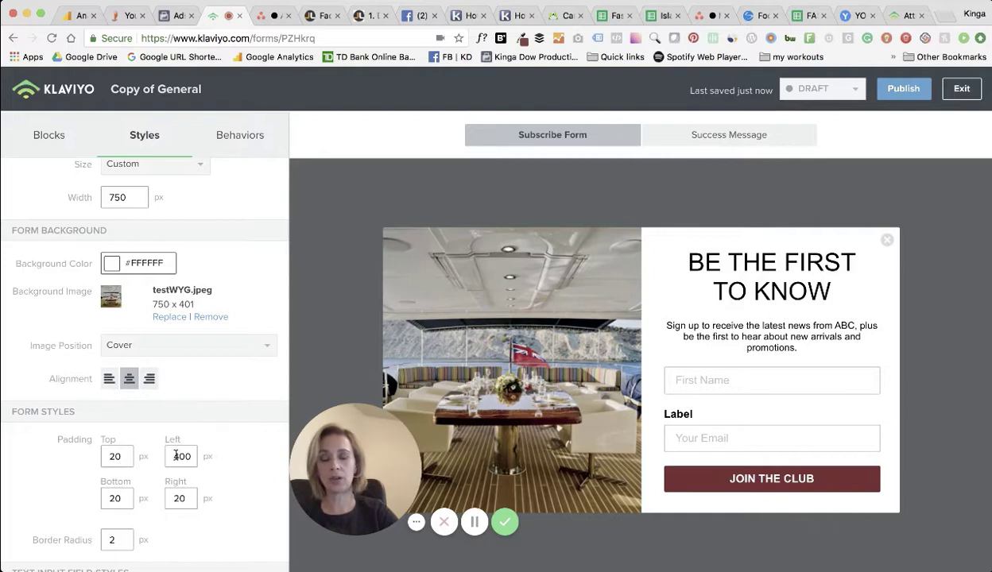
{"action": "mouse_move", "coordinate": [771, 276]}
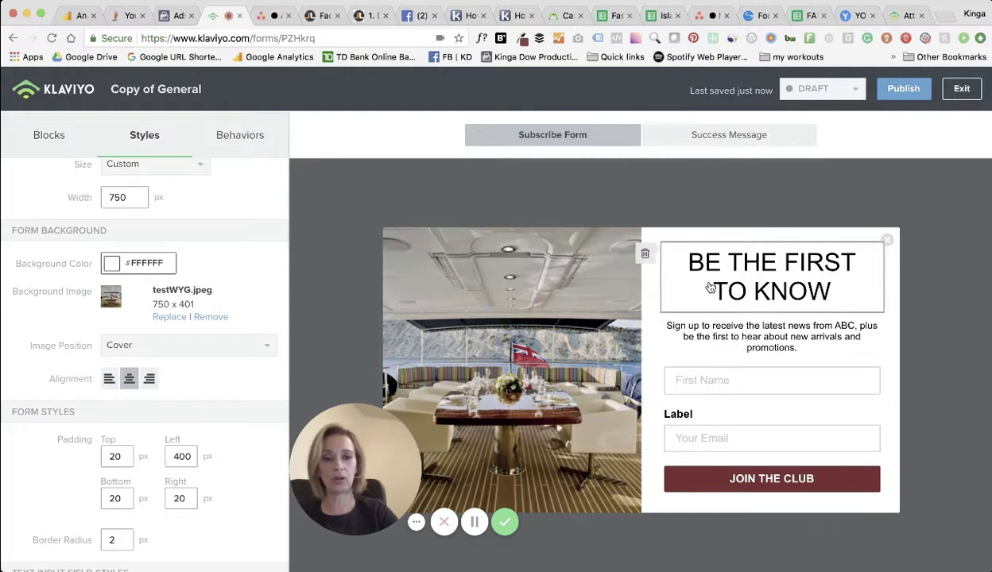
Step: Turn off the email field's Label and go back to the Styles settings
{"action": "scroll", "coordinate": [228, 482], "scroll_direction": "down", "scroll_amount": 2}
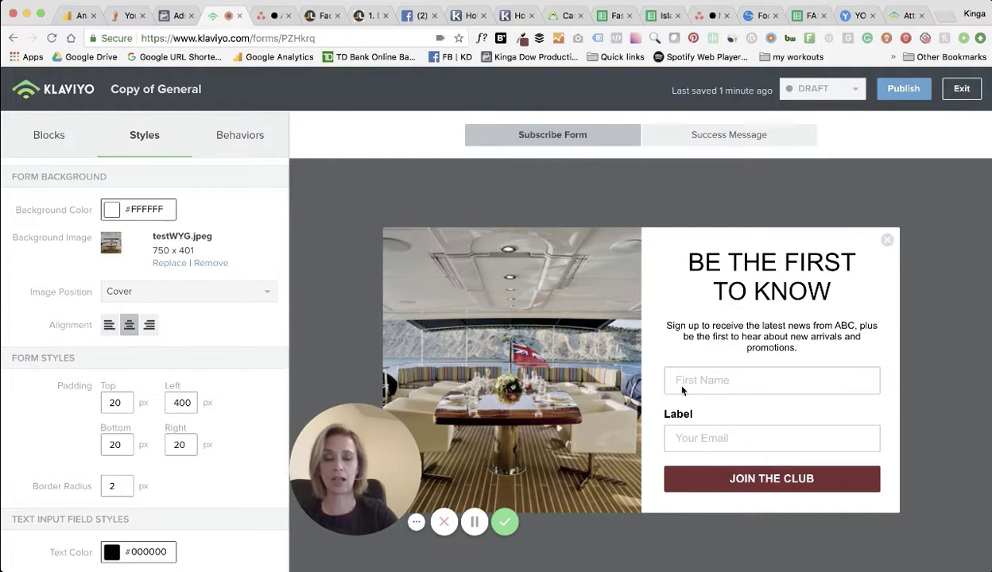
{"action": "left_click", "coordinate": [694, 430]}
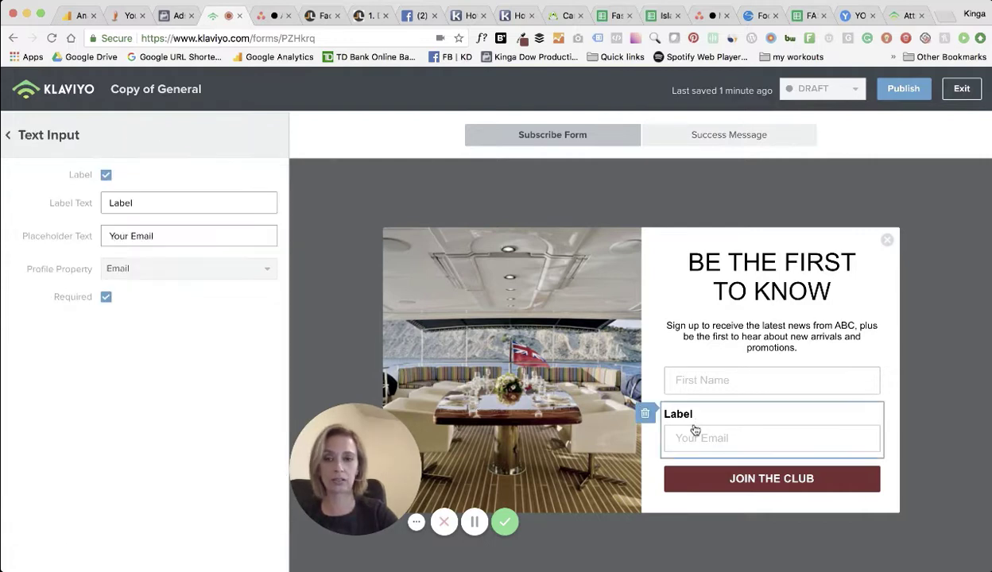
{"action": "left_click", "coordinate": [106, 176]}
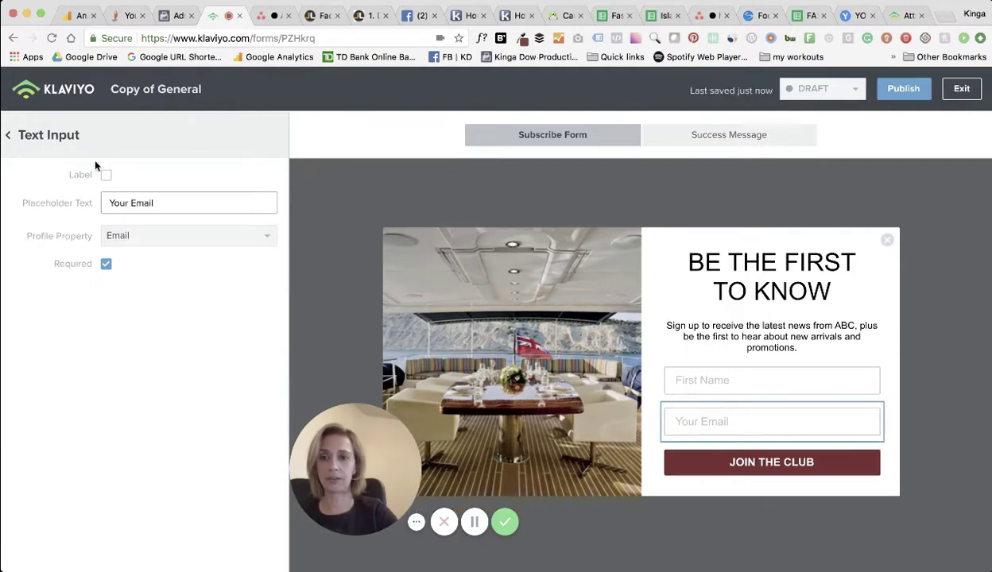
{"action": "left_click", "coordinate": [61, 139]}
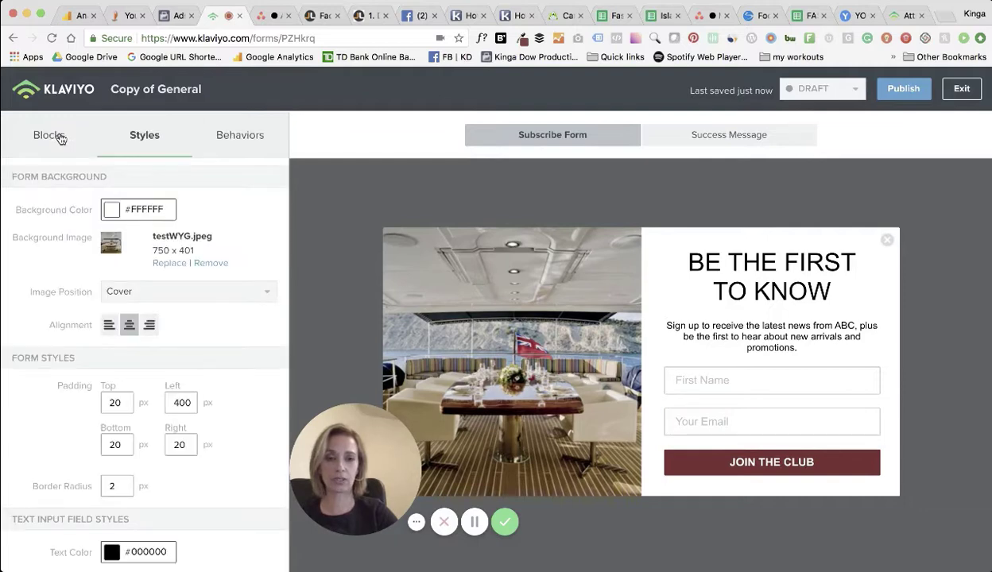
{"action": "scroll", "coordinate": [249, 362], "scroll_direction": "down", "scroll_amount": 3}
{"action": "scroll", "coordinate": [249, 361], "scroll_direction": "down", "scroll_amount": 1}
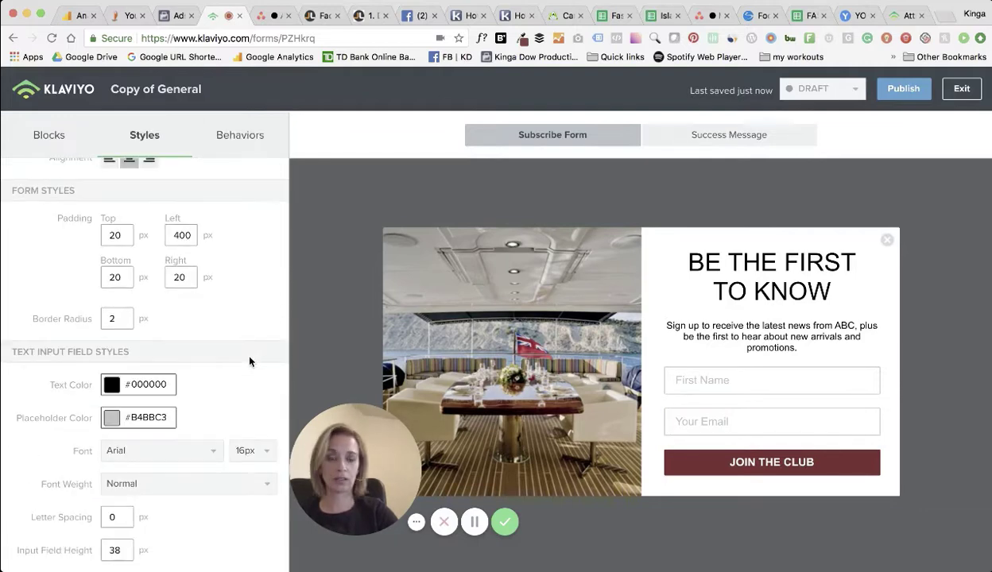
{"action": "scroll", "coordinate": [249, 362], "scroll_direction": "up", "scroll_amount": 4}
{"action": "scroll", "coordinate": [249, 361], "scroll_direction": "up", "scroll_amount": 1}
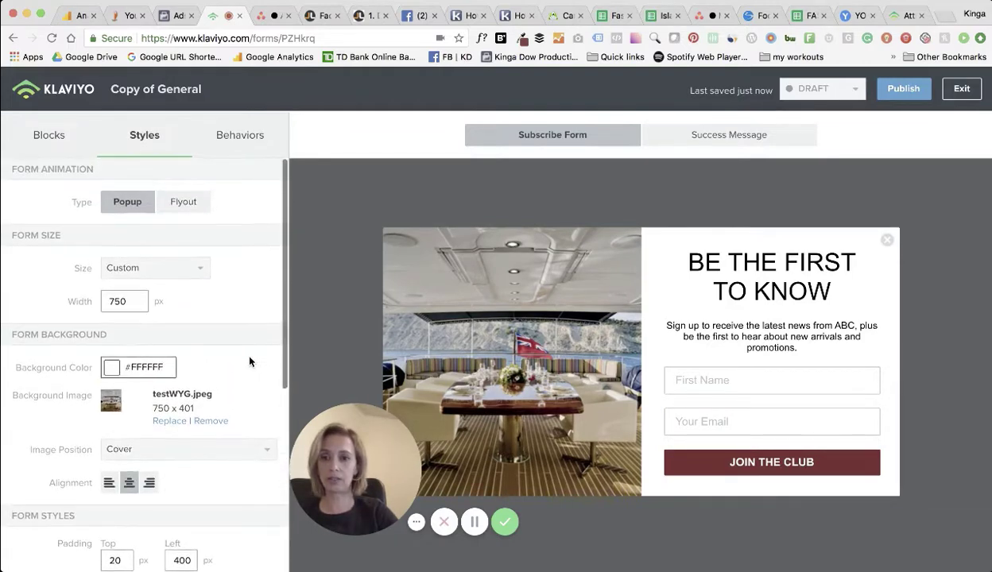
Step: Preview the 'Thanks for subscribing!' success message
{"action": "left_click", "coordinate": [735, 135]}
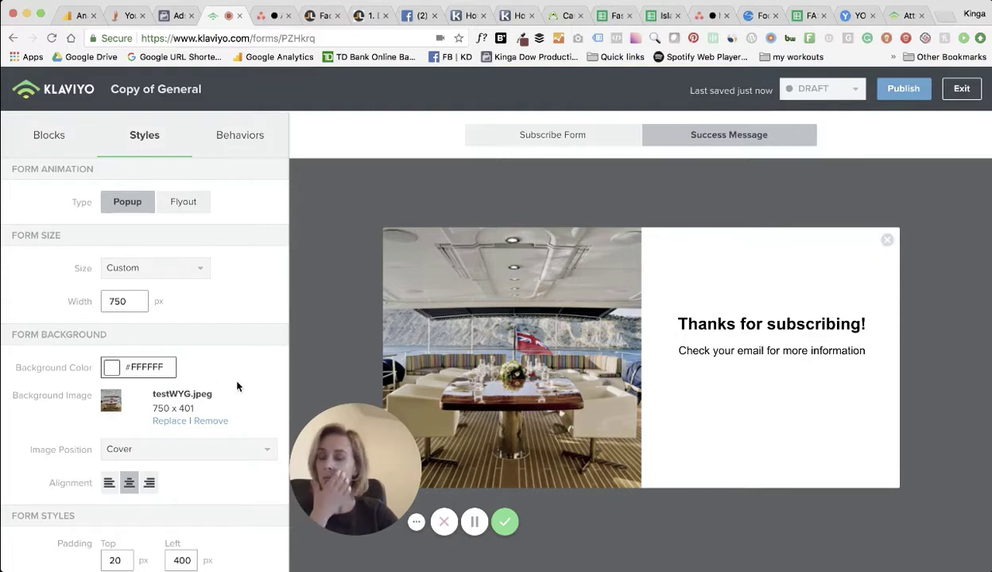
{"action": "scroll", "coordinate": [236, 386], "scroll_direction": "down", "scroll_amount": 2}
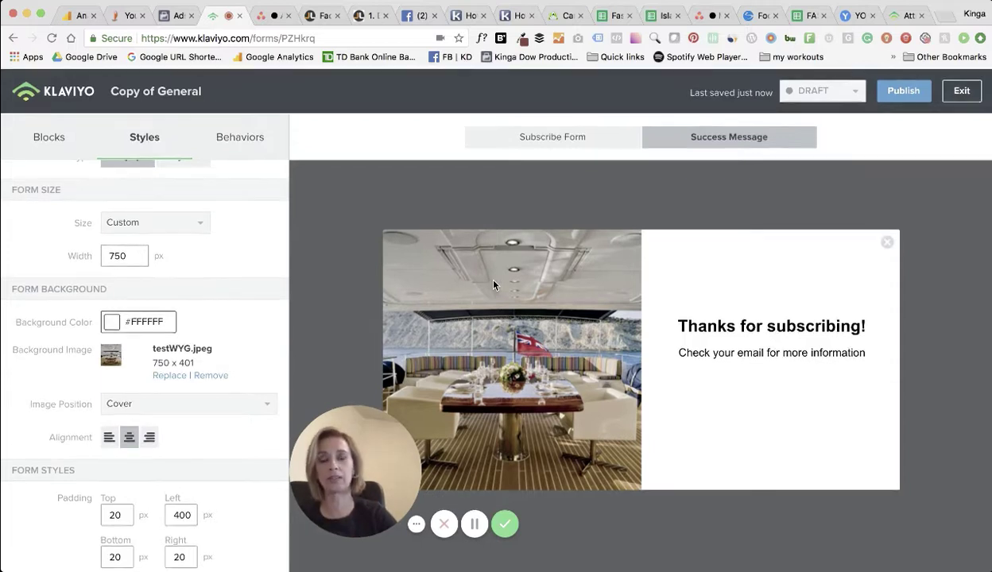
Step: View the Behaviors settings and switch the preview back to the Subscribe Form
{"action": "left_click", "coordinate": [252, 144]}
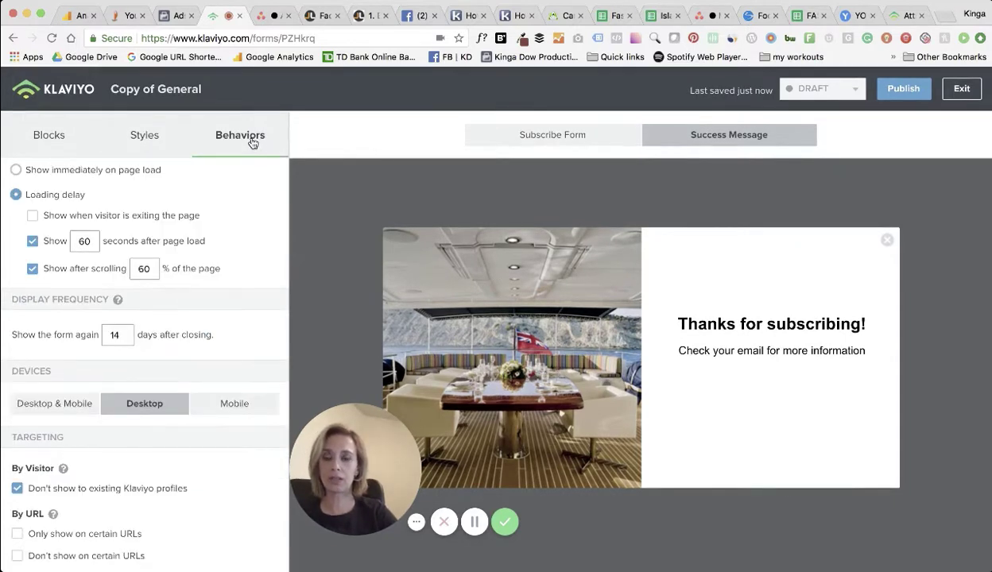
{"action": "scroll", "coordinate": [227, 254], "scroll_direction": "up", "scroll_amount": 1}
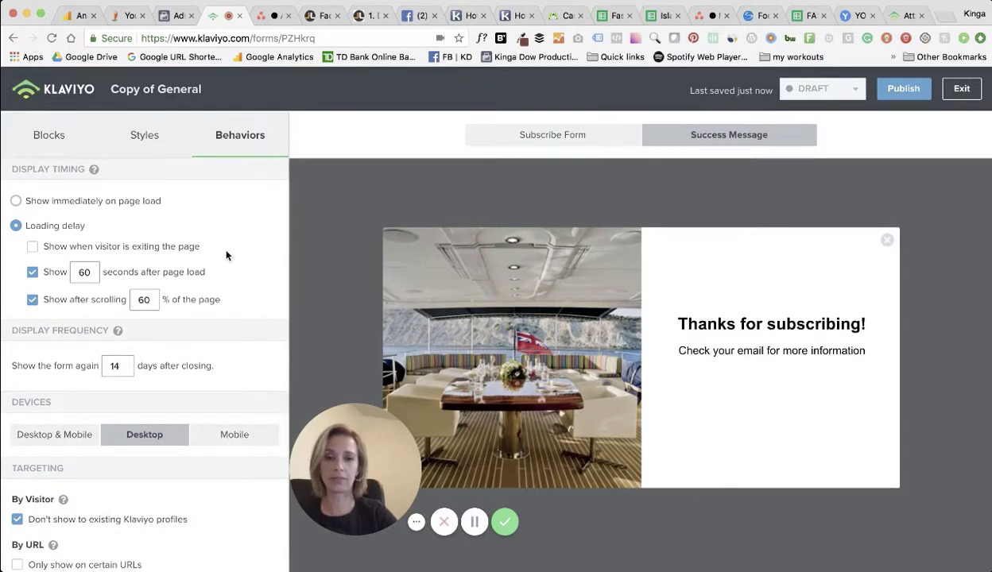
{"action": "left_click", "coordinate": [566, 137]}
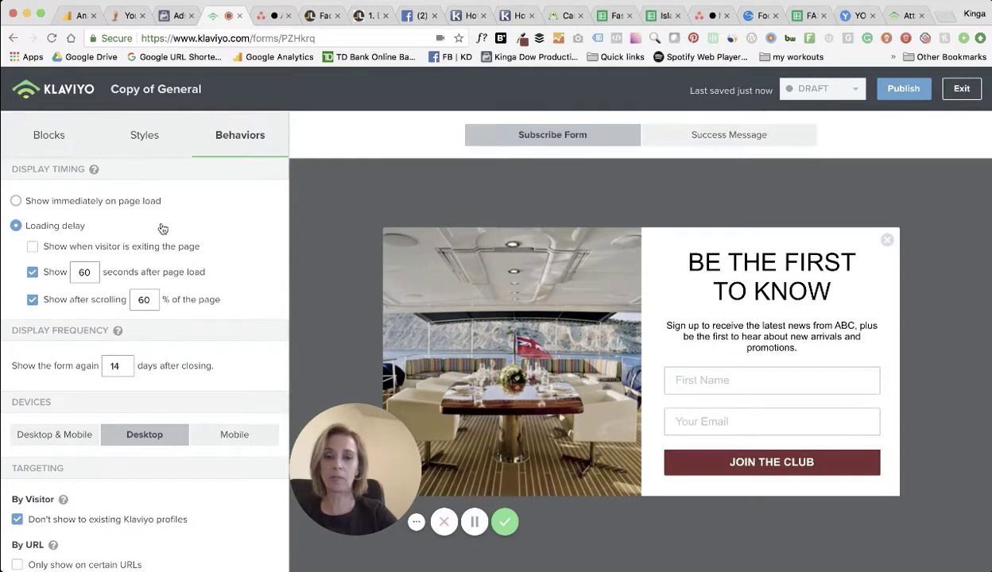
Step: Show the form on Desktop only and display the Blocks panel
{"action": "scroll", "coordinate": [122, 275], "scroll_direction": "down", "scroll_amount": 1}
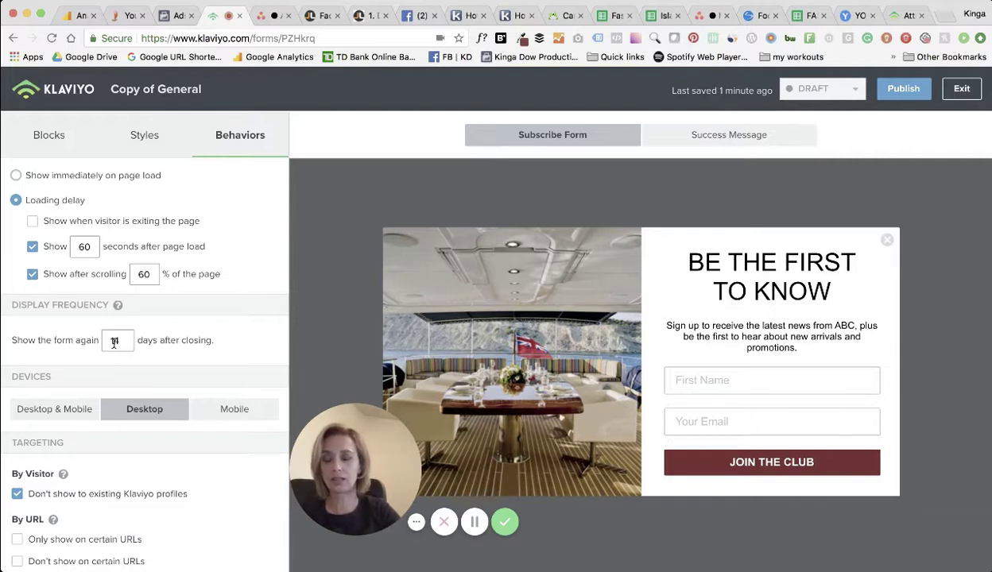
{"action": "scroll", "coordinate": [114, 342], "scroll_direction": "down", "scroll_amount": 1}
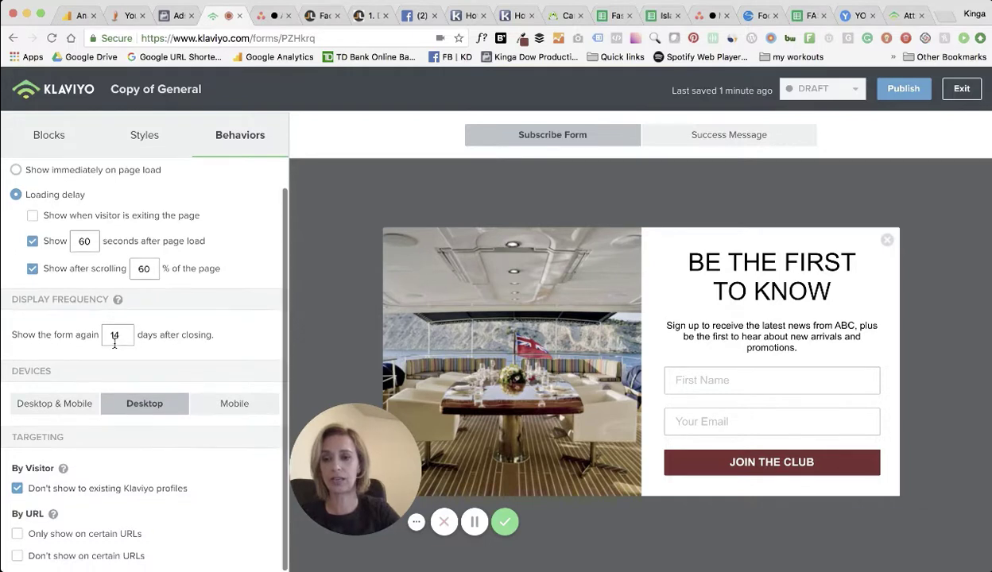
{"action": "left_click", "coordinate": [136, 410]}
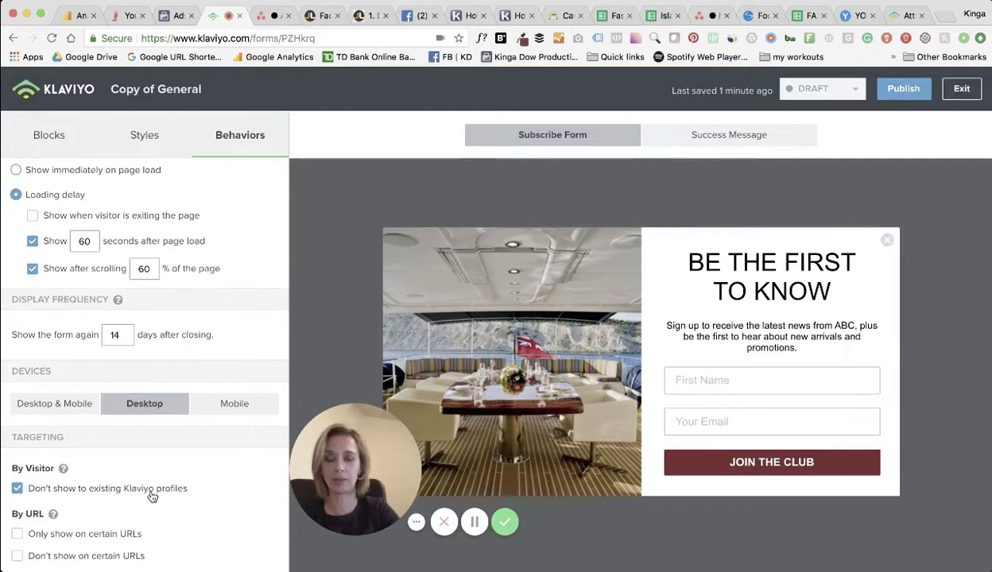
{"action": "left_click", "coordinate": [474, 522]}
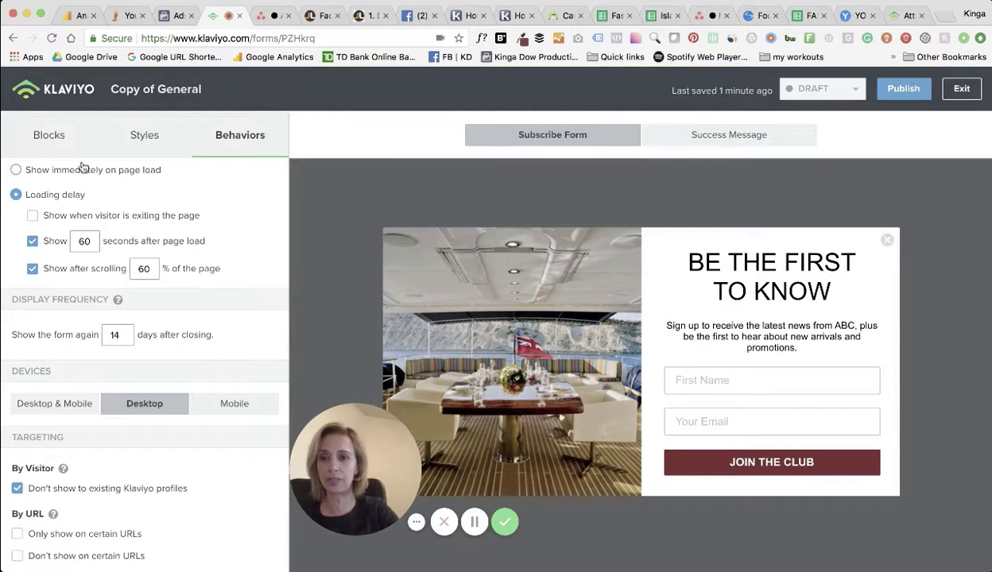
{"action": "left_click", "coordinate": [49, 137]}
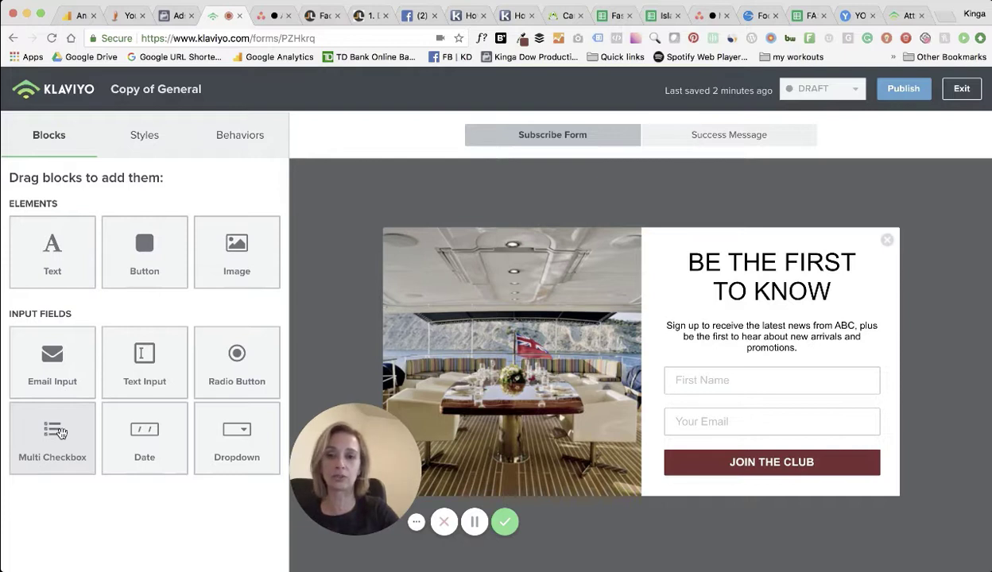
Step: Place a Multi Checkbox block (Option 1, Option 2) above First Name and inspect its value fields
{"action": "left_click_drag", "start_coordinate": [60, 433], "coordinate": [726, 368]}
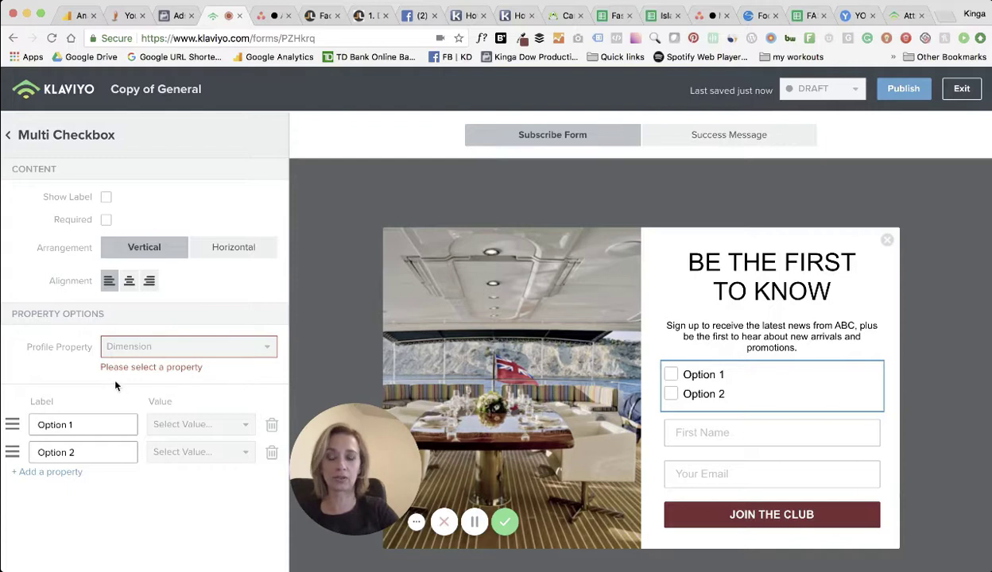
{"action": "double_click", "coordinate": [60, 425]}
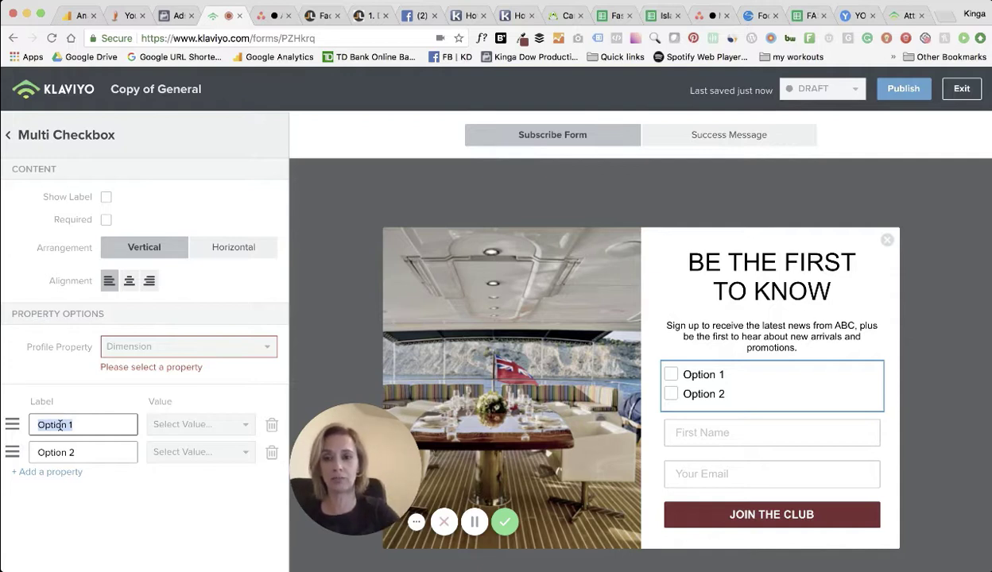
{"action": "left_click", "coordinate": [185, 425]}
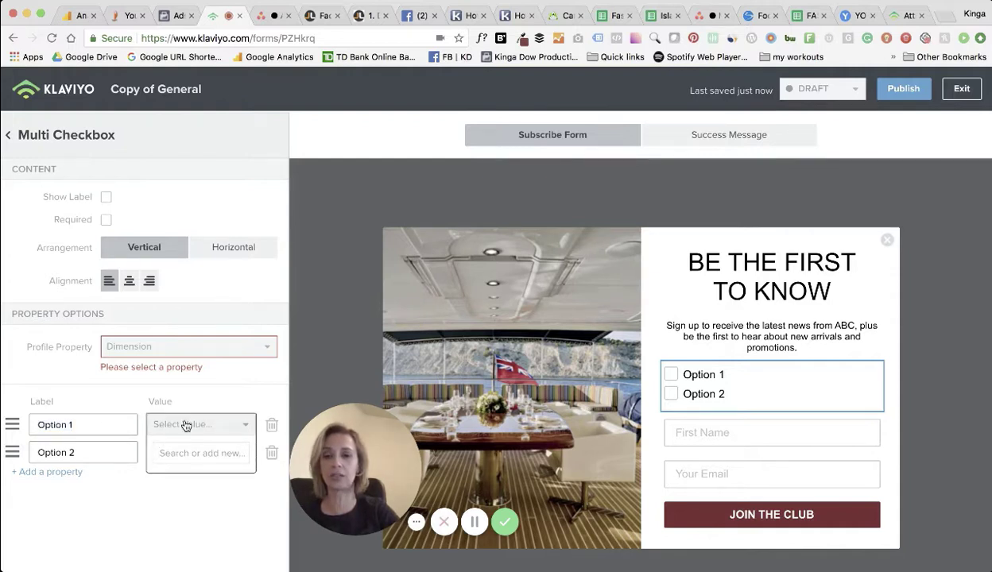
{"action": "type", "text": "1"}
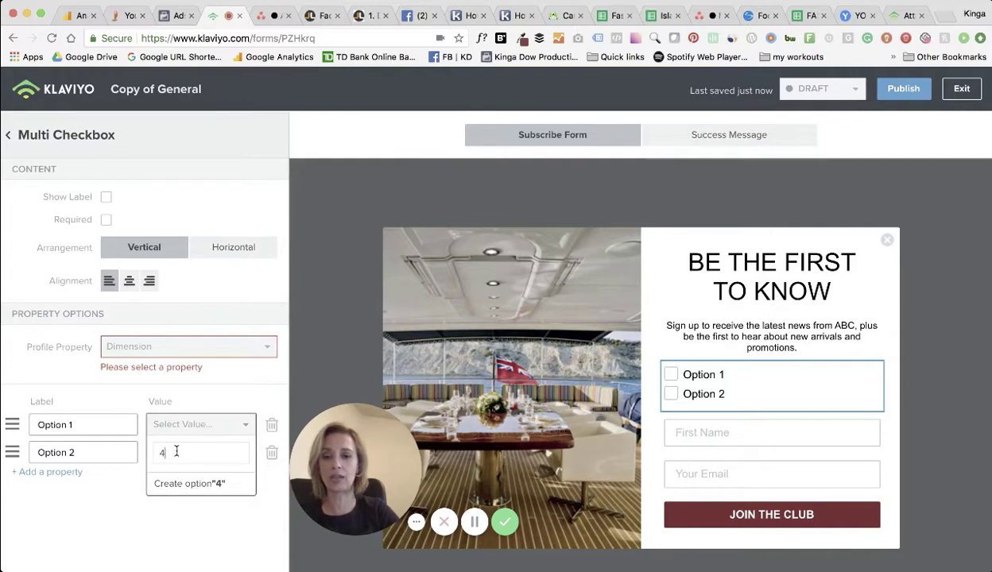
{"action": "key", "text": "BackSpace"}
{"action": "type", "text": "1"}
{"action": "key", "text": "BackSpace"}
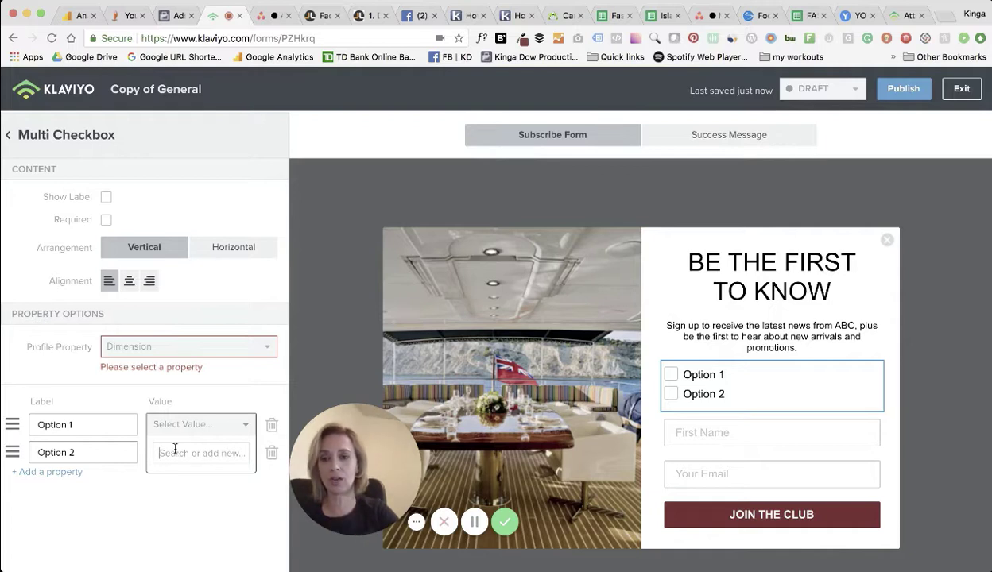
{"action": "left_click", "coordinate": [245, 426]}
{"action": "left_click", "coordinate": [247, 428]}
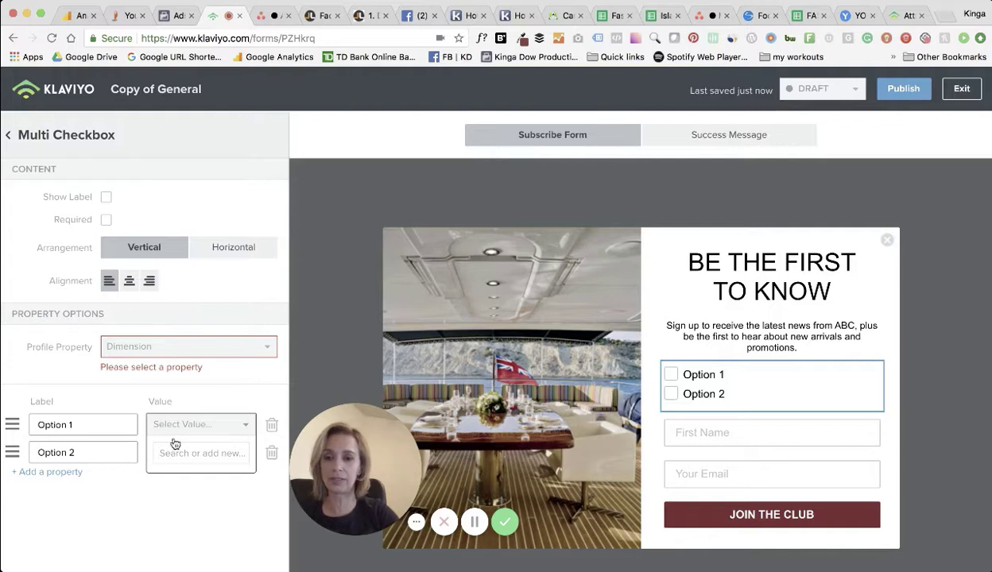
{"action": "left_click", "coordinate": [179, 351]}
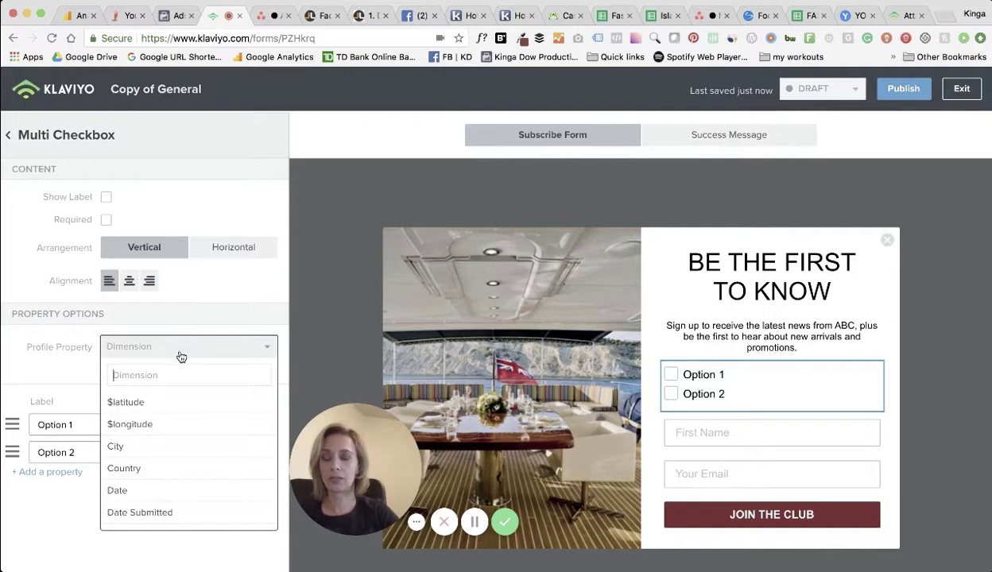
Step: Choose lead_source from the Profile Property dropdown for the checkbox block
{"action": "scroll", "coordinate": [158, 489], "scroll_direction": "down", "scroll_amount": 1}
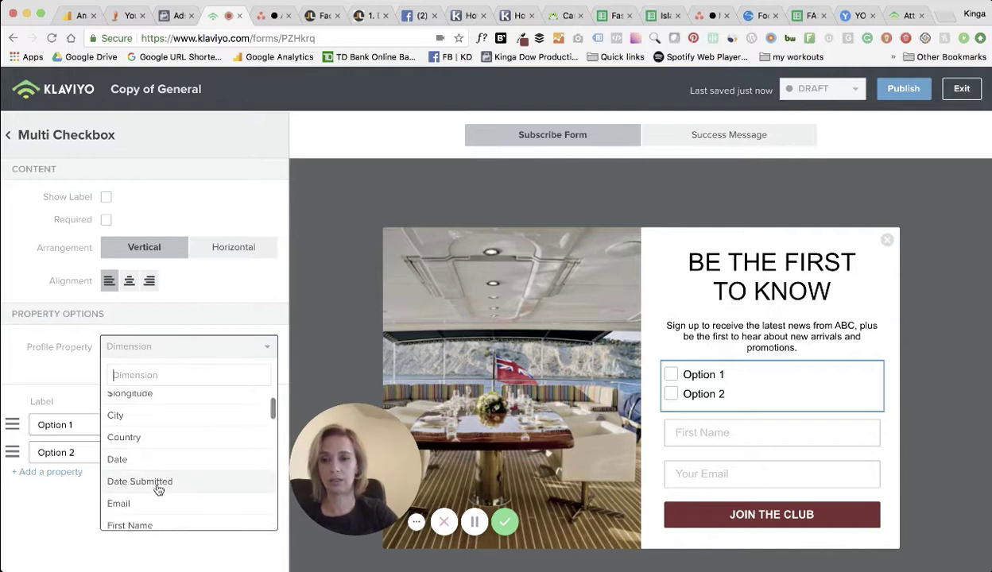
{"action": "scroll", "coordinate": [158, 489], "scroll_direction": "down", "scroll_amount": 2}
{"action": "scroll", "coordinate": [158, 489], "scroll_direction": "down", "scroll_amount": 1}
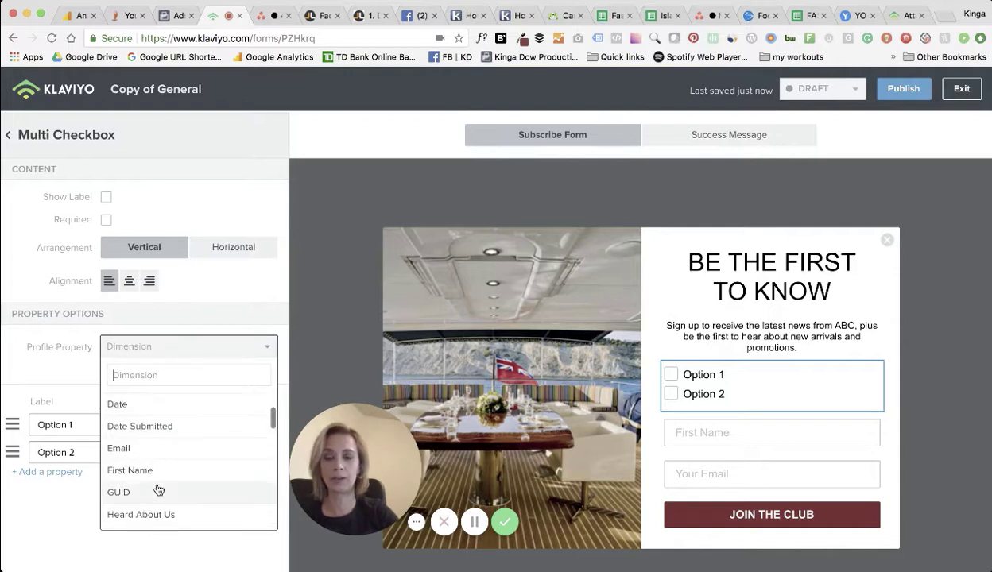
{"action": "scroll", "coordinate": [158, 489], "scroll_direction": "down", "scroll_amount": 1}
{"action": "scroll", "coordinate": [158, 490], "scroll_direction": "down", "scroll_amount": 2}
{"action": "scroll", "coordinate": [159, 490], "scroll_direction": "down", "scroll_amount": 4}
{"action": "scroll", "coordinate": [159, 490], "scroll_direction": "down", "scroll_amount": 2}
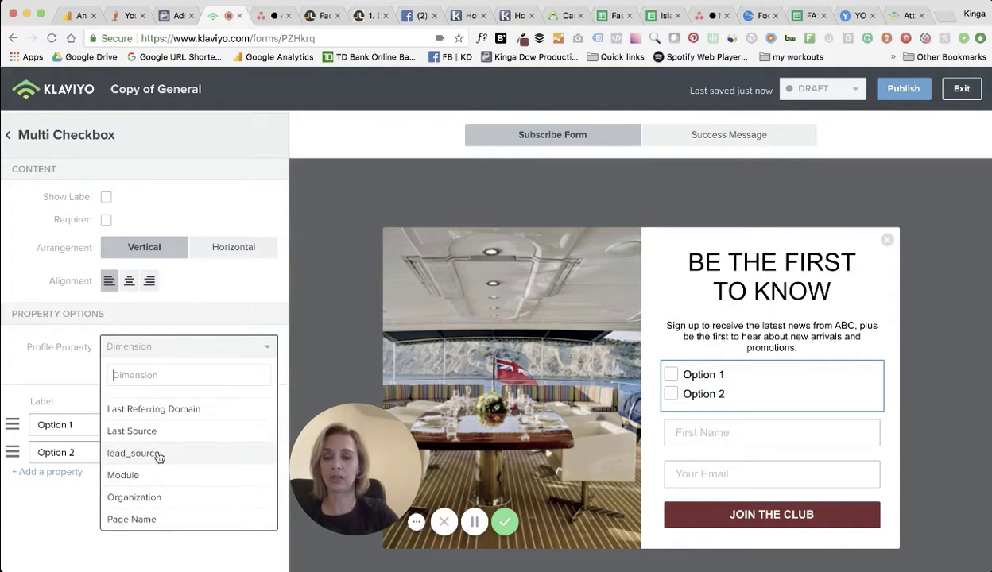
{"action": "left_click", "coordinate": [159, 453]}
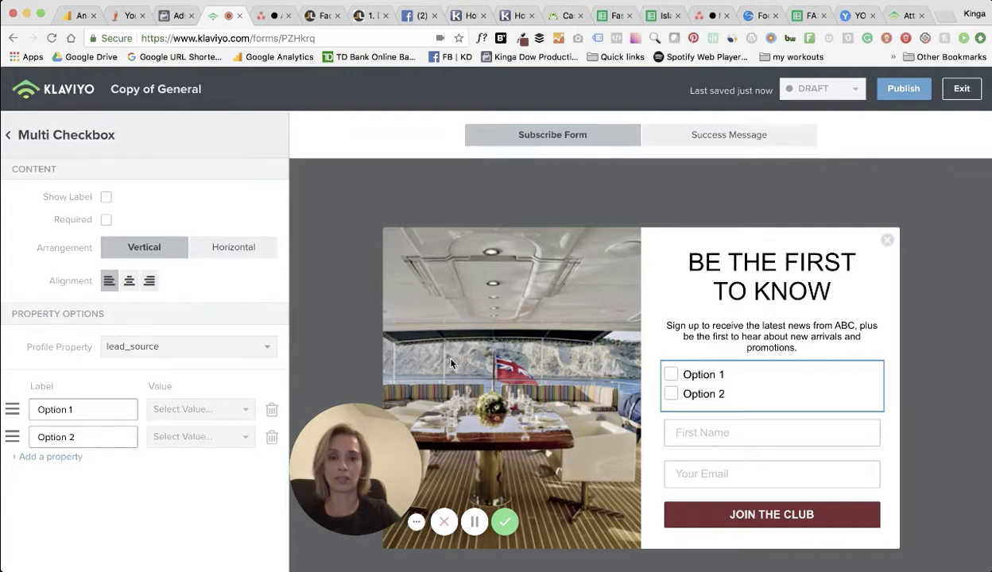
Step: Exit the editor and create popup form 'test1' for Newsletter with GDPR fields enabled
{"action": "left_click", "coordinate": [959, 91]}
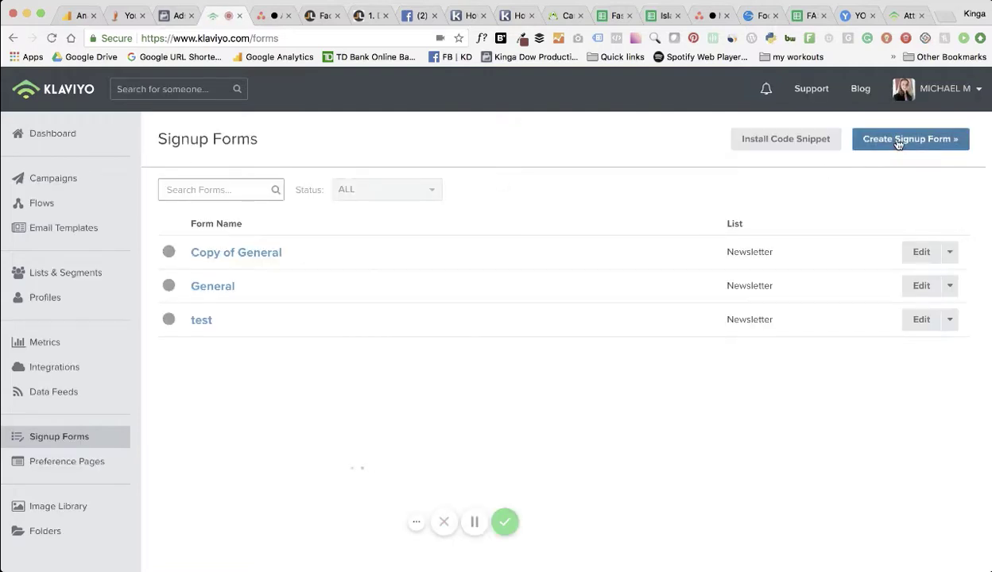
{"action": "left_click", "coordinate": [898, 141]}
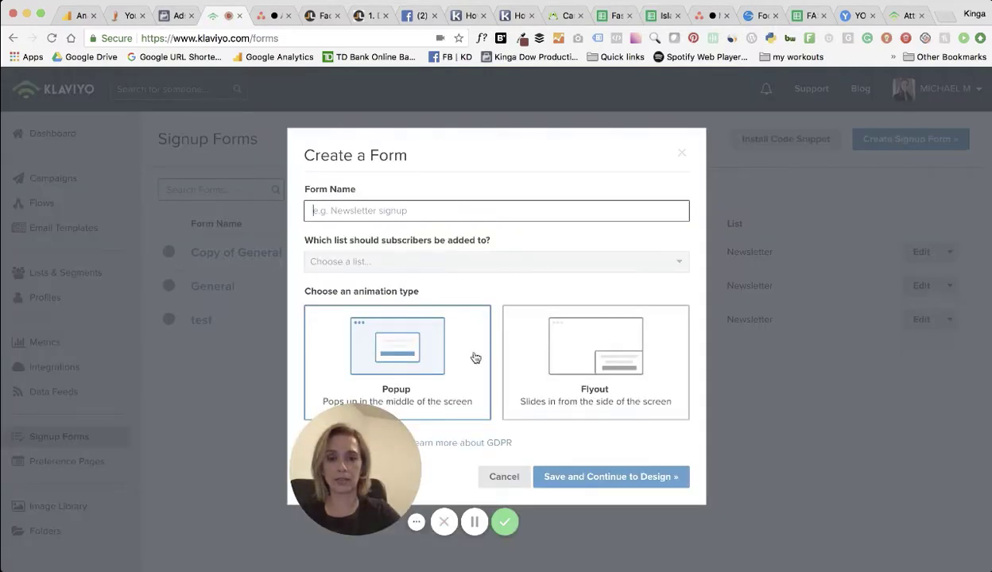
{"action": "left_click_drag", "start_coordinate": [350, 458], "coordinate": [200, 480]}
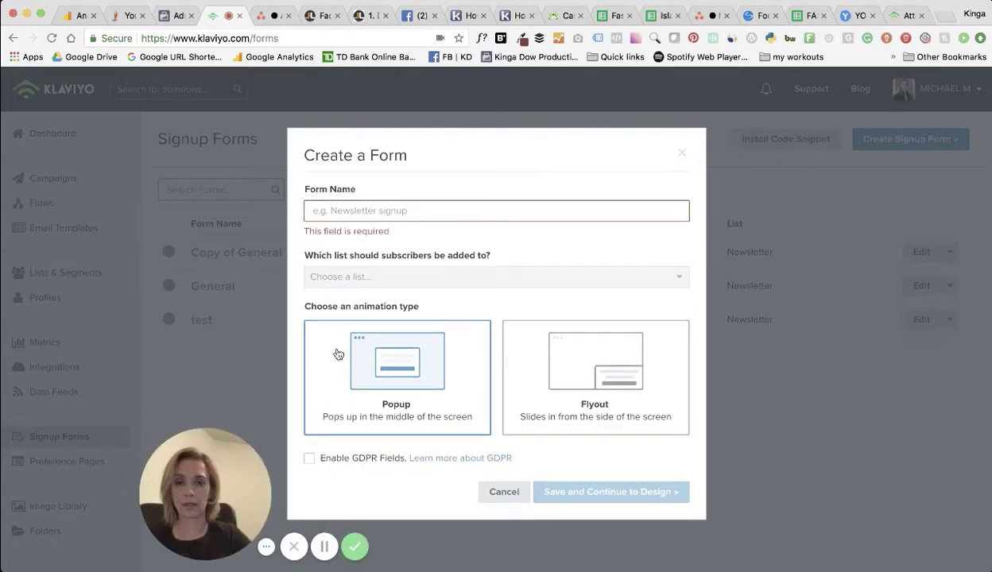
{"action": "left_click", "coordinate": [440, 209]}
{"action": "type", "text": "te"}
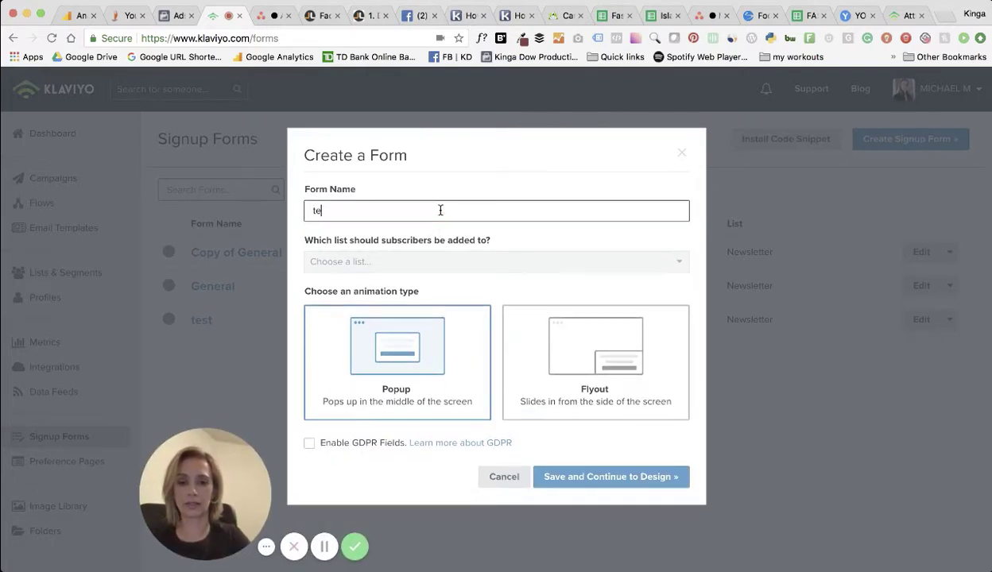
{"action": "type", "text": "st1"}
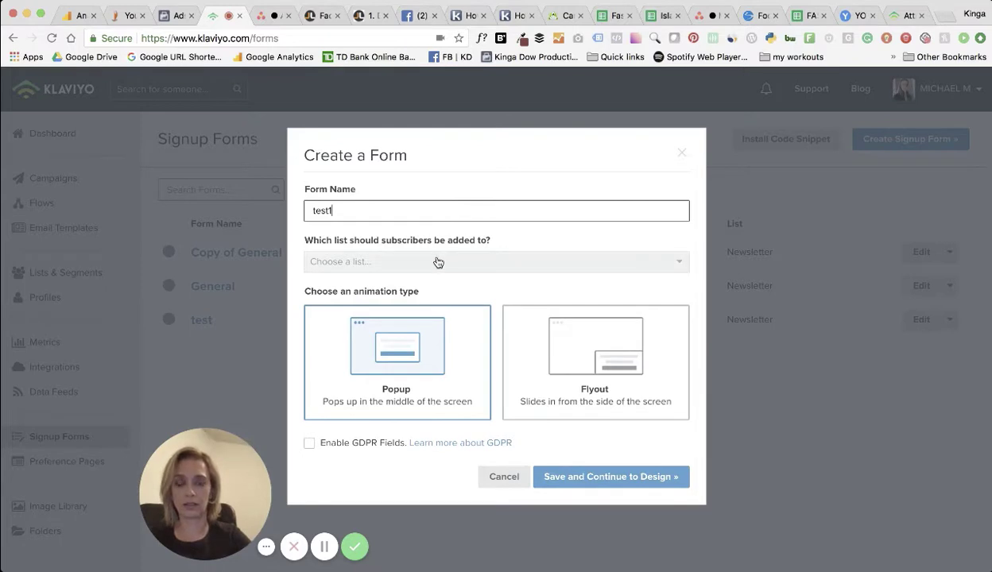
{"action": "left_click", "coordinate": [437, 262]}
{"action": "left_click", "coordinate": [384, 363]}
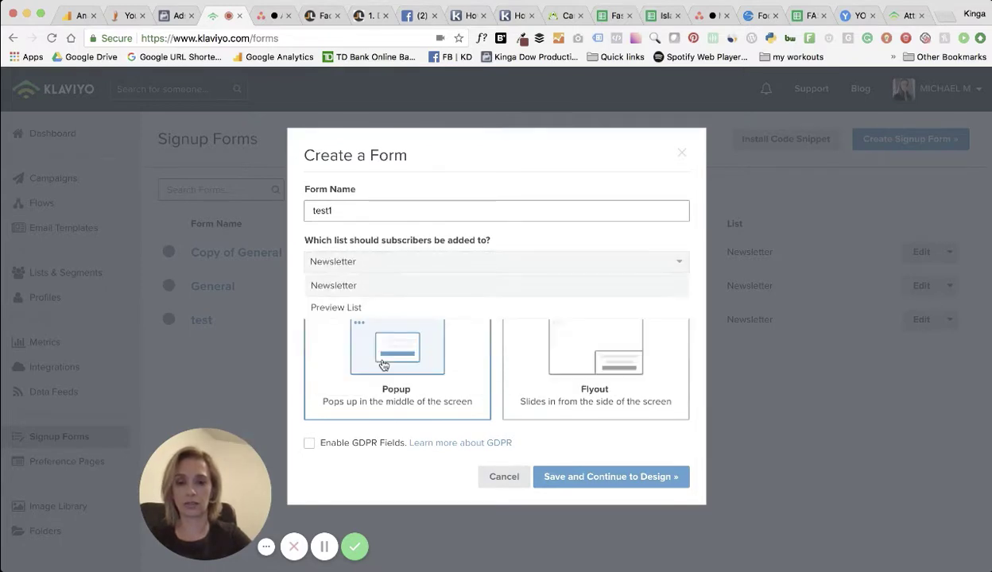
{"action": "left_click", "coordinate": [310, 443]}
{"action": "left_click", "coordinate": [566, 476]}
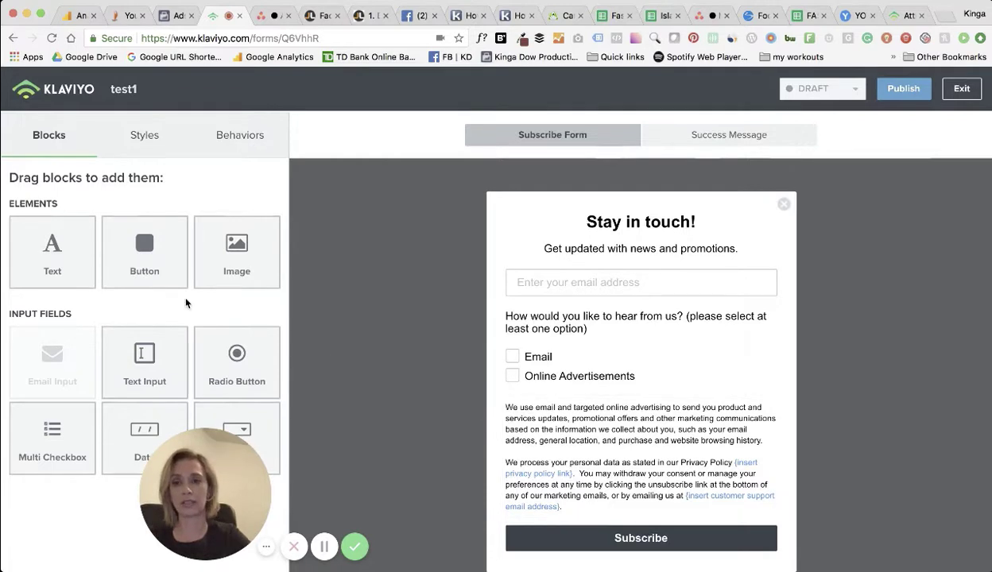
Step: Place an image block at the top of the test1 popup using the testWYG picture
{"action": "left_click_drag", "start_coordinate": [246, 265], "coordinate": [640, 209]}
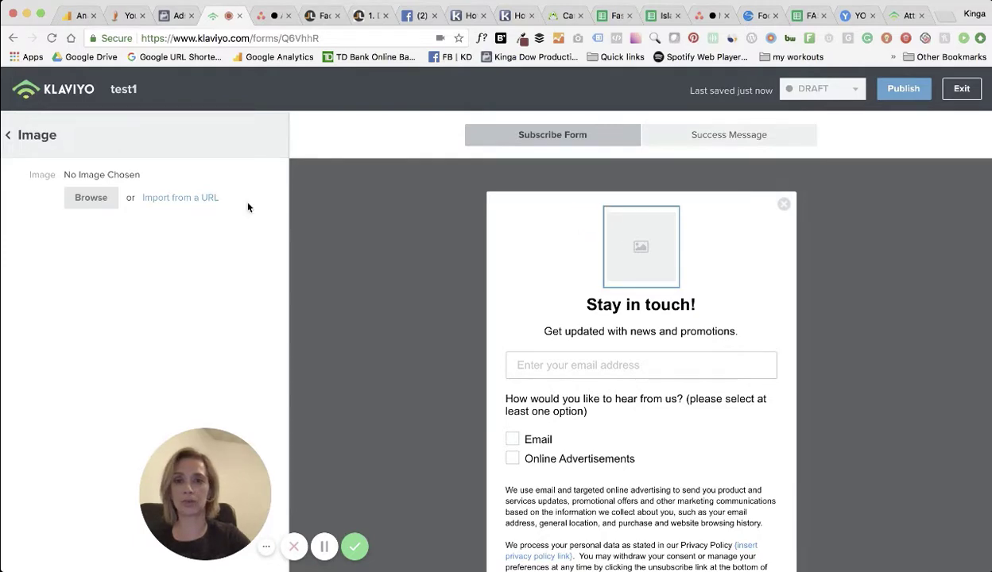
{"action": "left_click", "coordinate": [76, 203]}
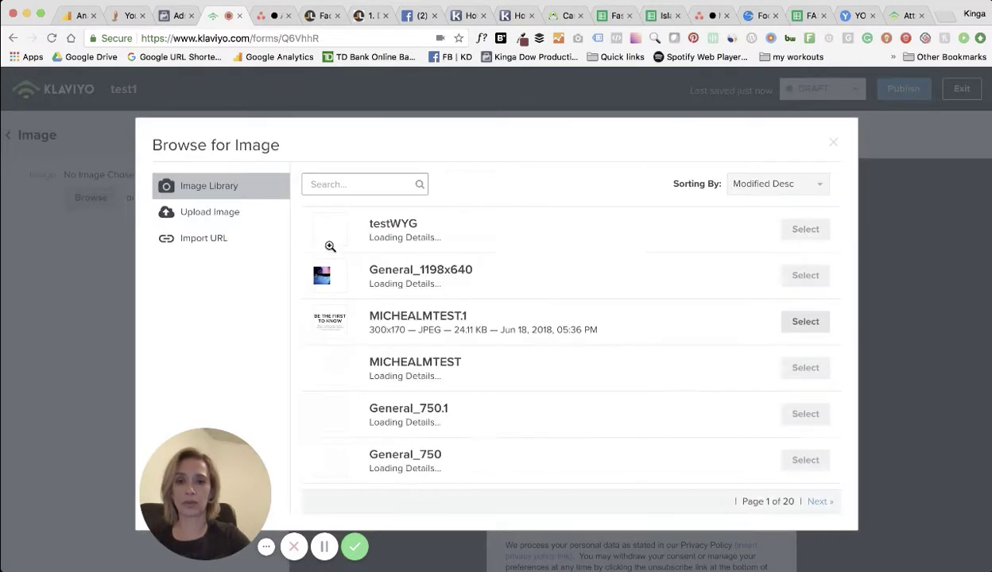
{"action": "left_click", "coordinate": [801, 228]}
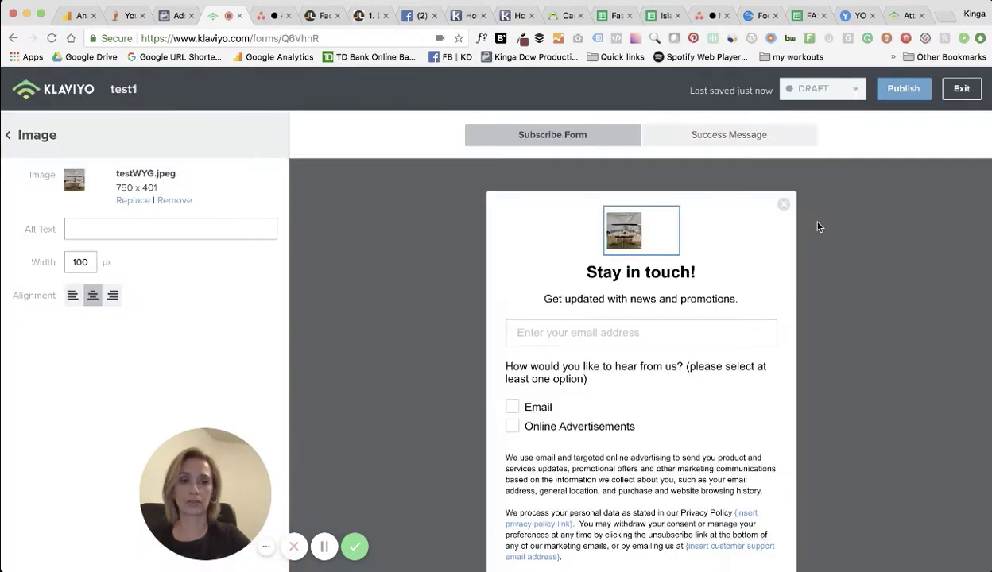
Step: Resize the testWYG image to 250 px wide and centre it above 'Stay in touch!'
{"action": "double_click", "coordinate": [77, 260]}
{"action": "type", "text": "500"}
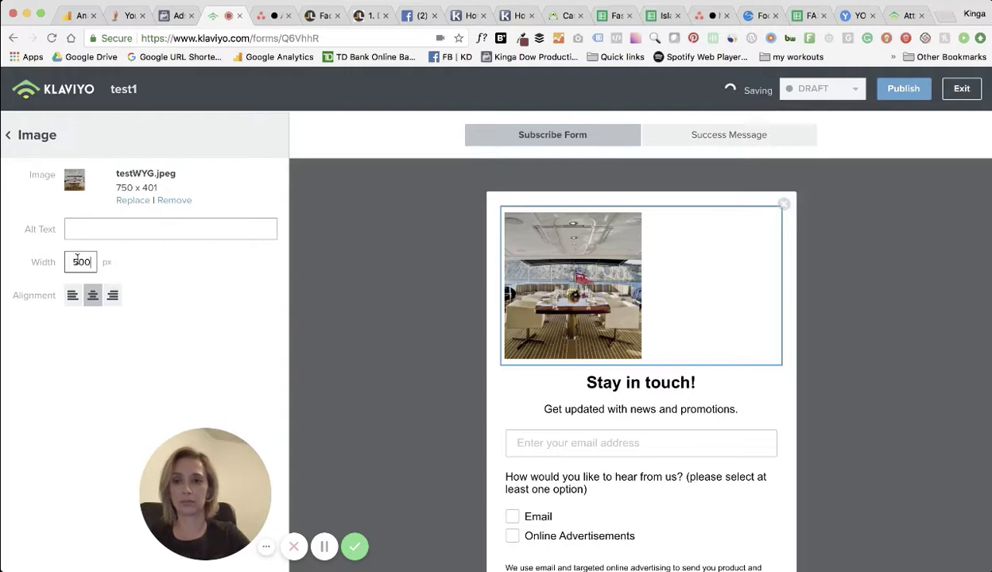
{"action": "double_click", "coordinate": [75, 261]}
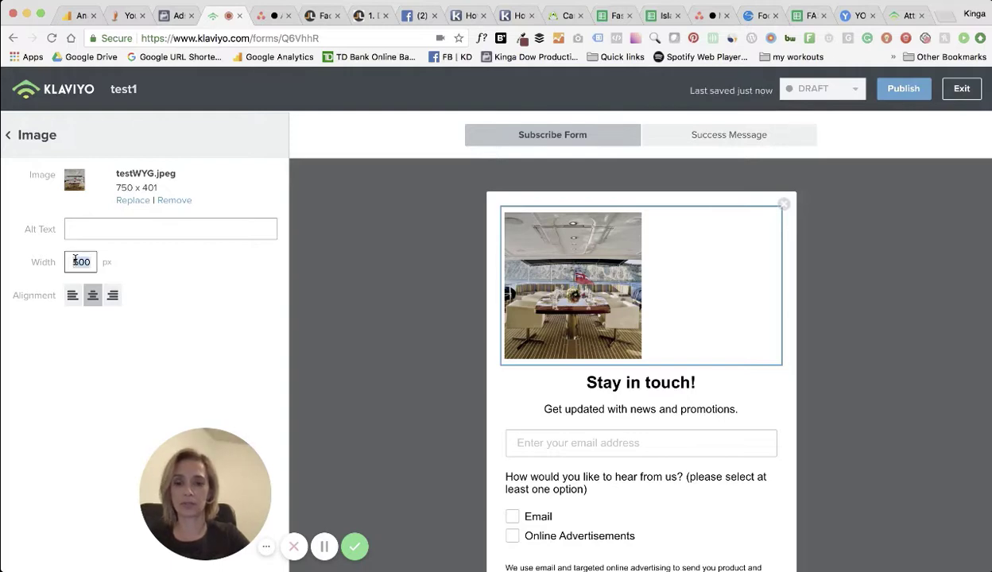
{"action": "key", "text": "BackSpace"}
{"action": "type", "text": "75"}
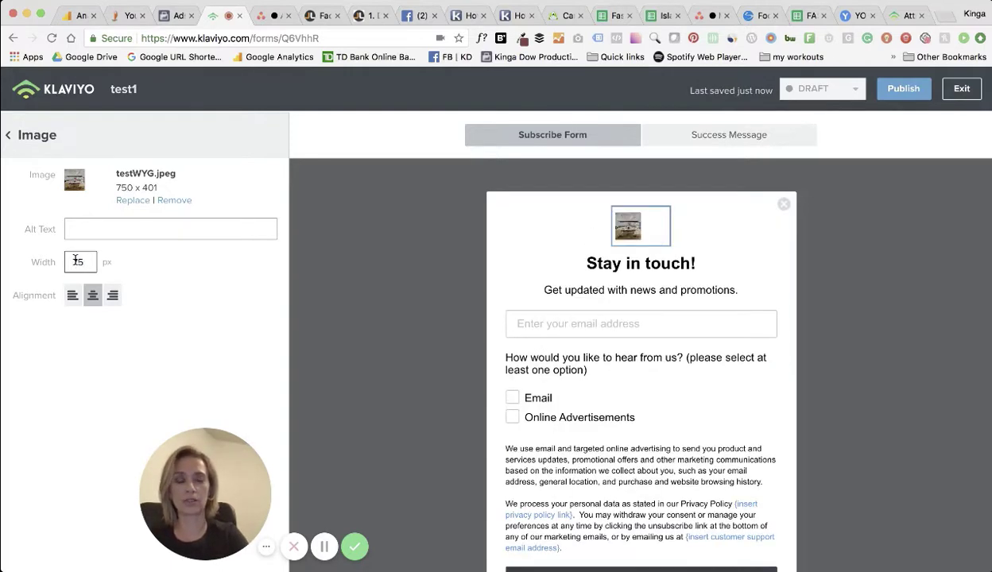
{"action": "key", "text": "BackSpace"}
{"action": "key", "text": "BackSpace"}
{"action": "type", "text": "100"}
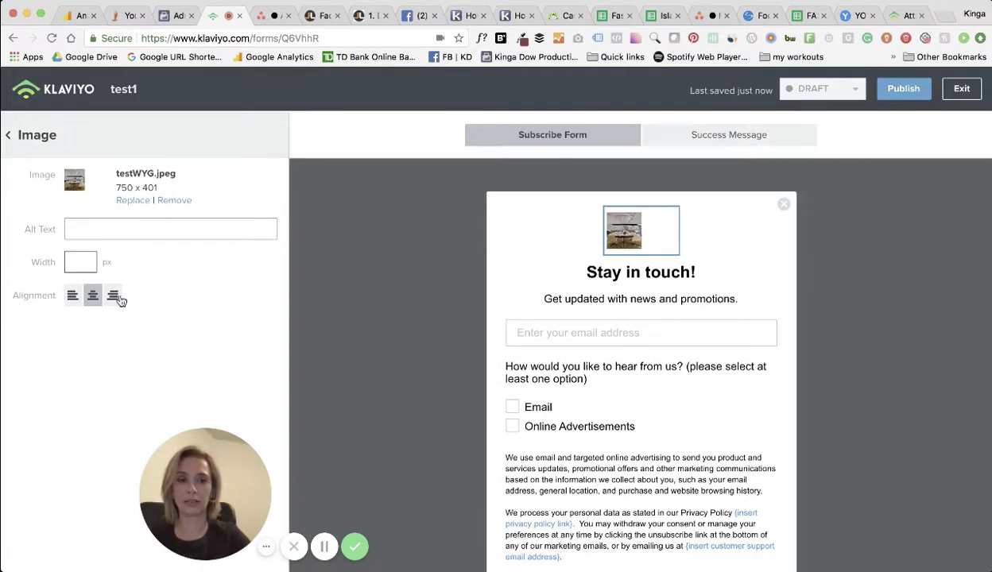
{"action": "left_click", "coordinate": [93, 295]}
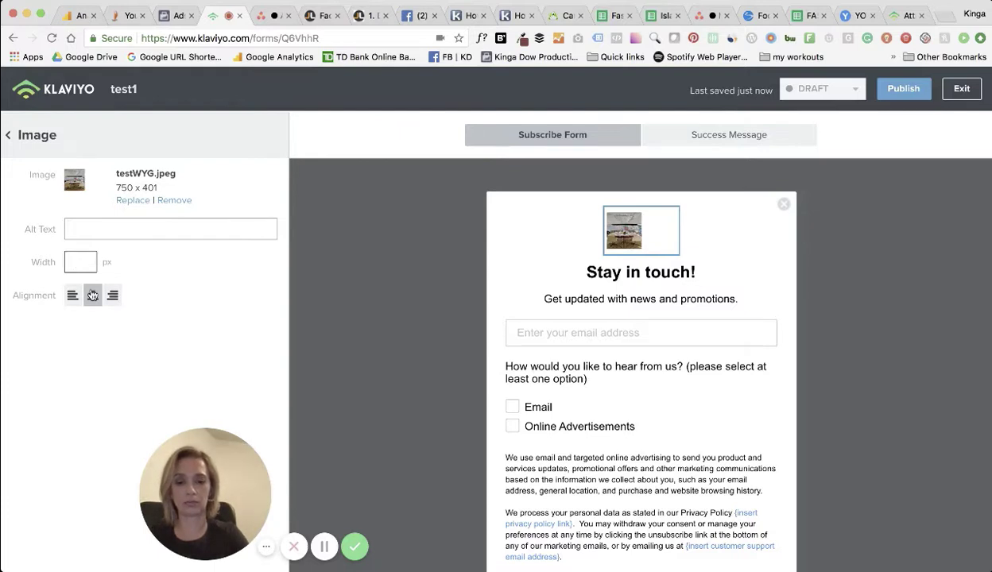
{"action": "type", "text": "250"}
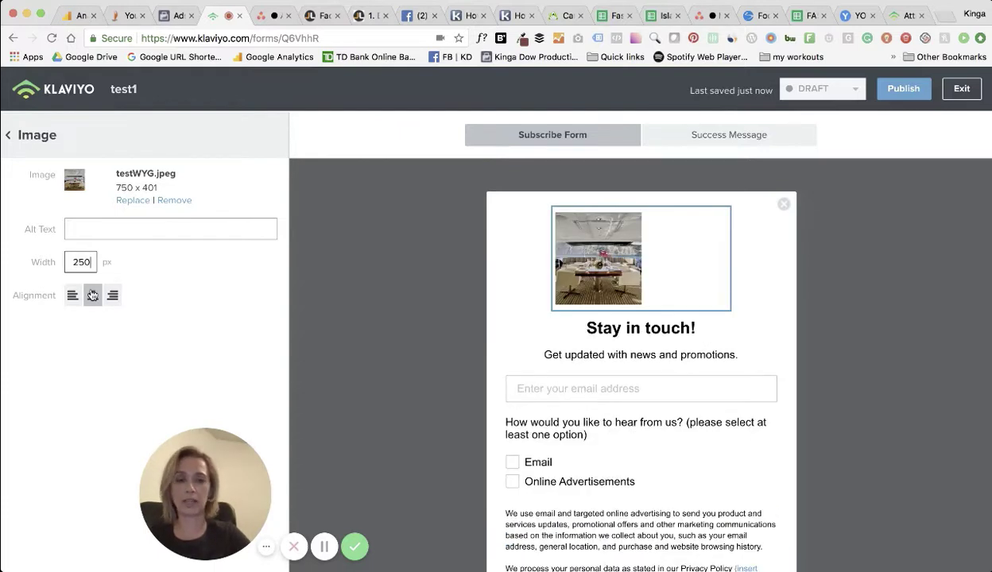
{"action": "left_click", "coordinate": [93, 295]}
{"action": "scroll", "coordinate": [455, 362], "scroll_direction": "down", "scroll_amount": 3}
{"action": "scroll", "coordinate": [455, 363], "scroll_direction": "up", "scroll_amount": 4}
{"action": "mouse_move", "coordinate": [640, 259]}
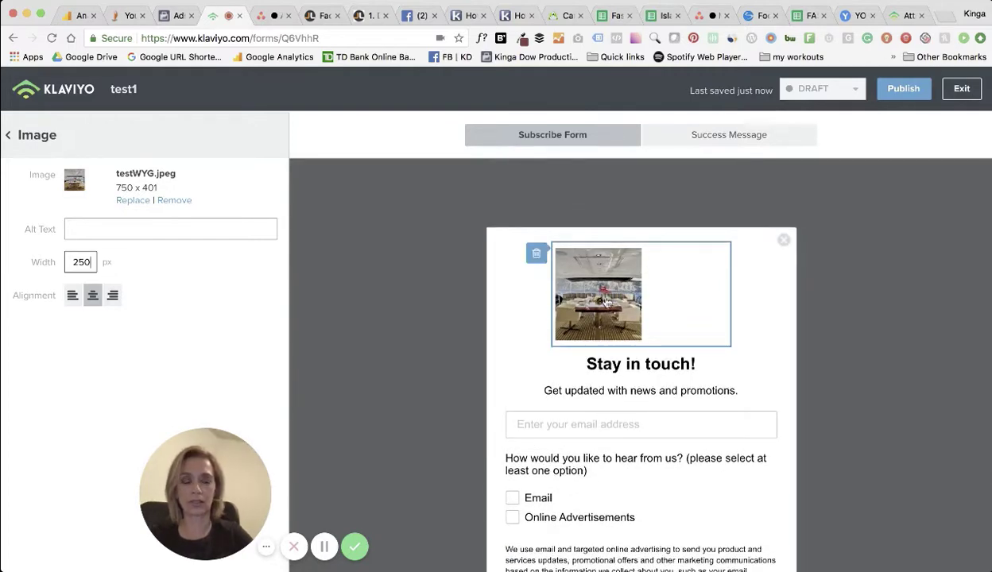
{"action": "scroll", "coordinate": [605, 304], "scroll_direction": "down", "scroll_amount": 2}
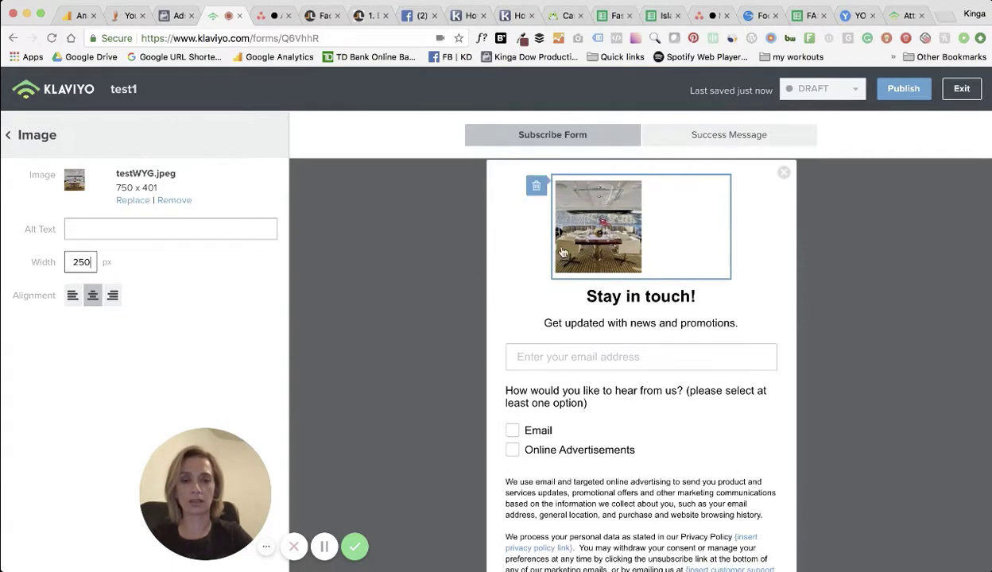
Step: Delete the testWYG image and the stray image block, then select the Email/Online Advertisements checkboxes
{"action": "left_click", "coordinate": [535, 186]}
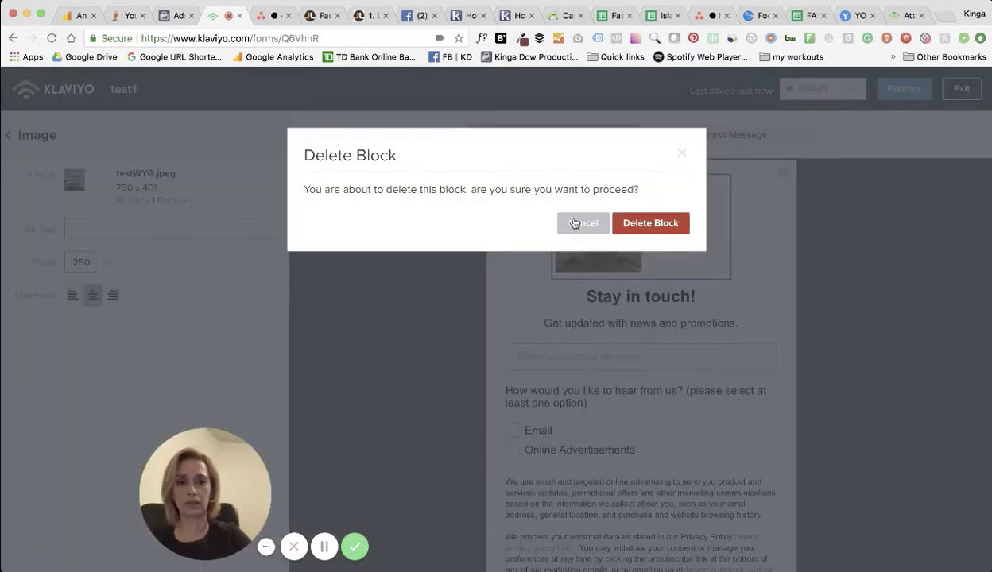
{"action": "left_click", "coordinate": [650, 223]}
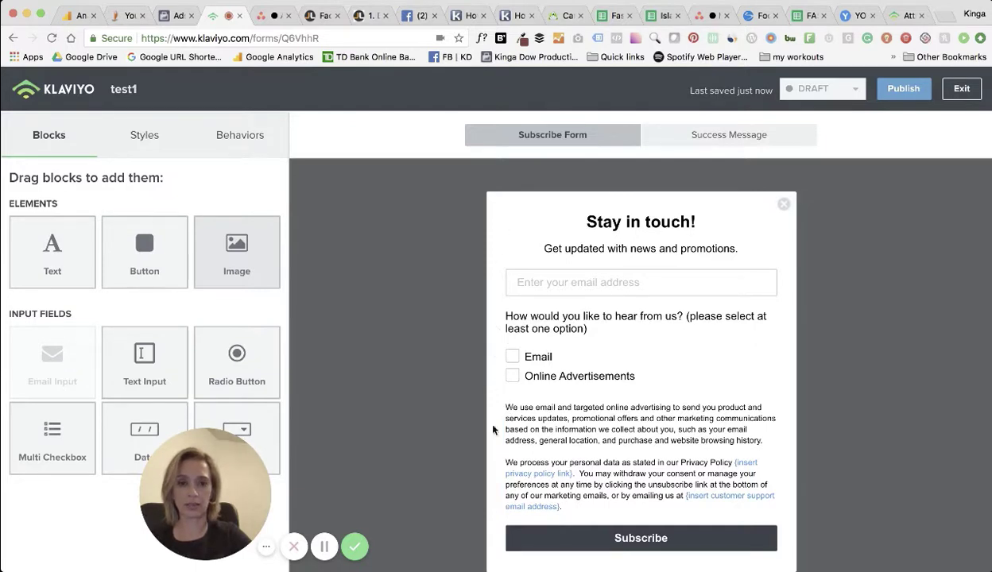
{"action": "left_click_drag", "start_coordinate": [493, 437], "coordinate": [499, 431]}
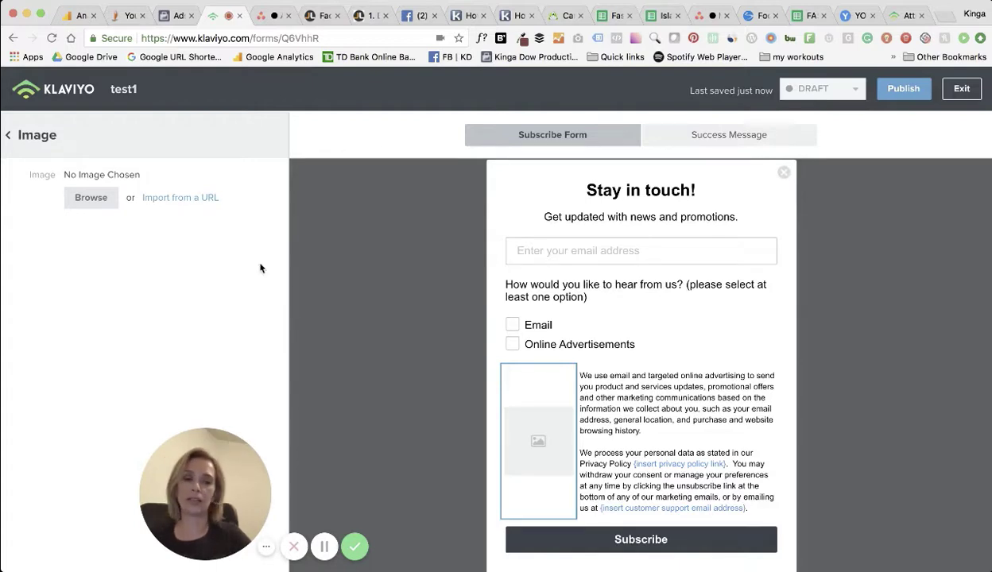
{"action": "left_click", "coordinate": [486, 376]}
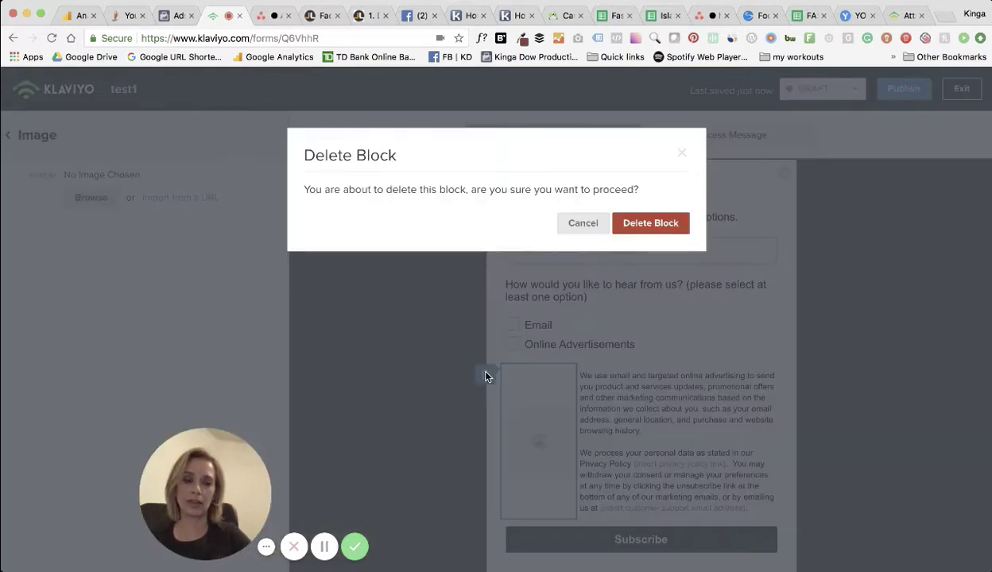
{"action": "left_click", "coordinate": [639, 224]}
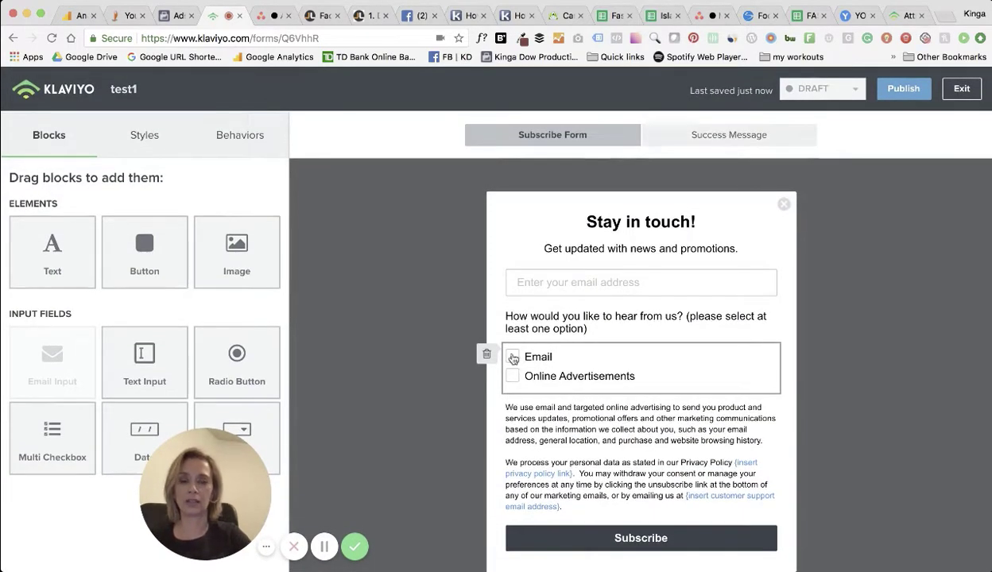
{"action": "left_click", "coordinate": [513, 360]}
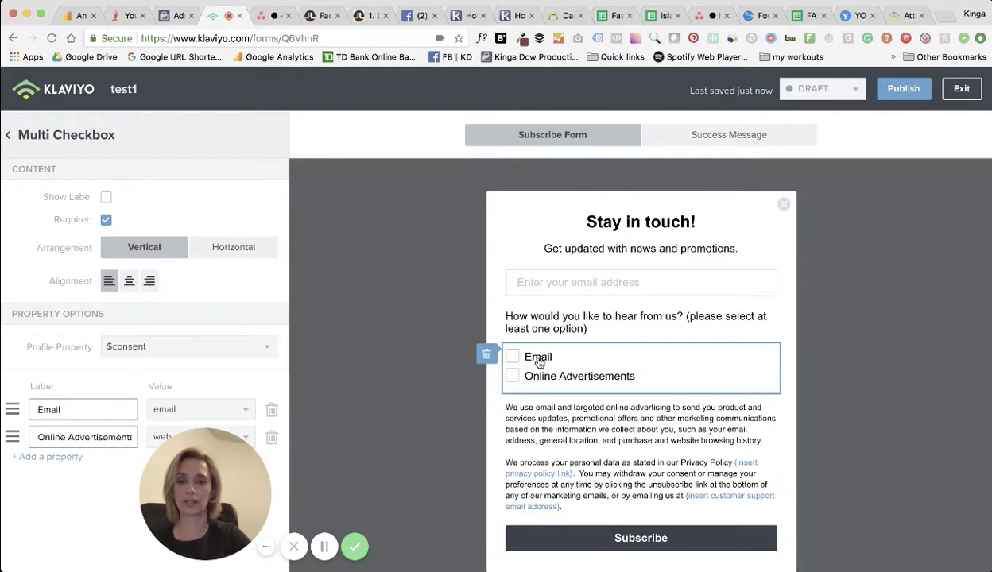
{"action": "mouse_move", "coordinate": [205, 493]}
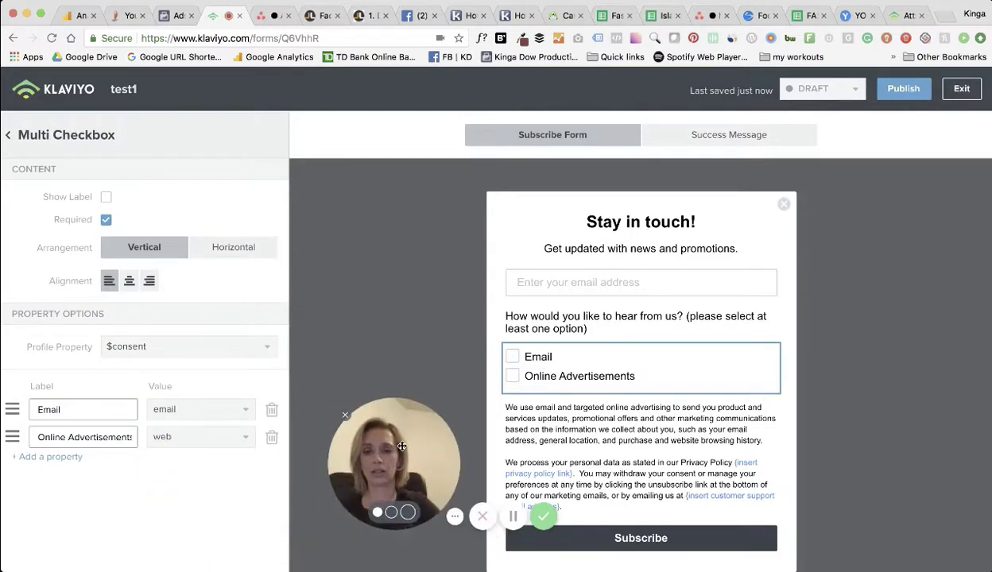
Step: Preview the success message 'Thanks for subscribing! Check your email for a confirmation message.'
{"action": "left_click_drag", "start_coordinate": [402, 447], "coordinate": [398, 444]}
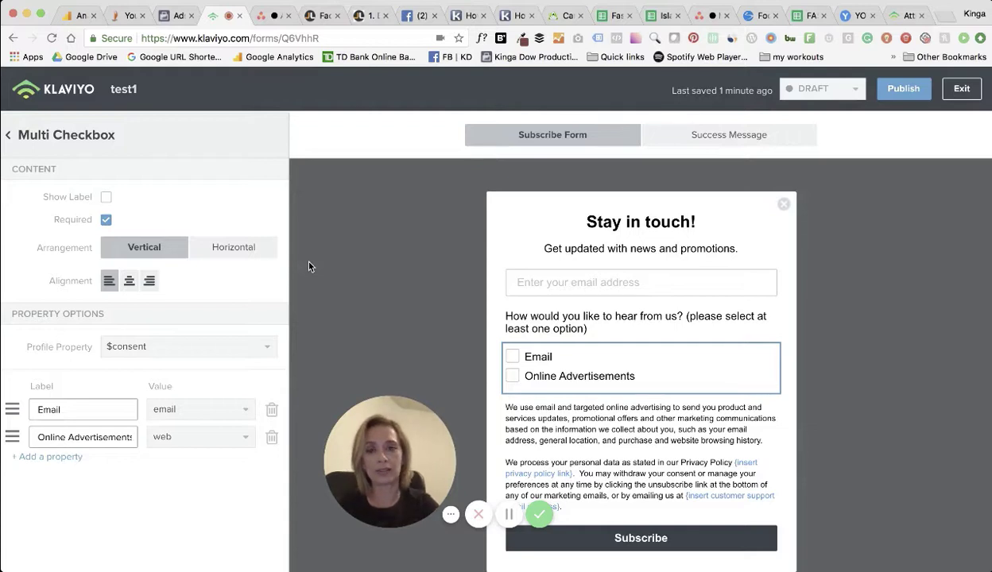
{"action": "left_click", "coordinate": [717, 138]}
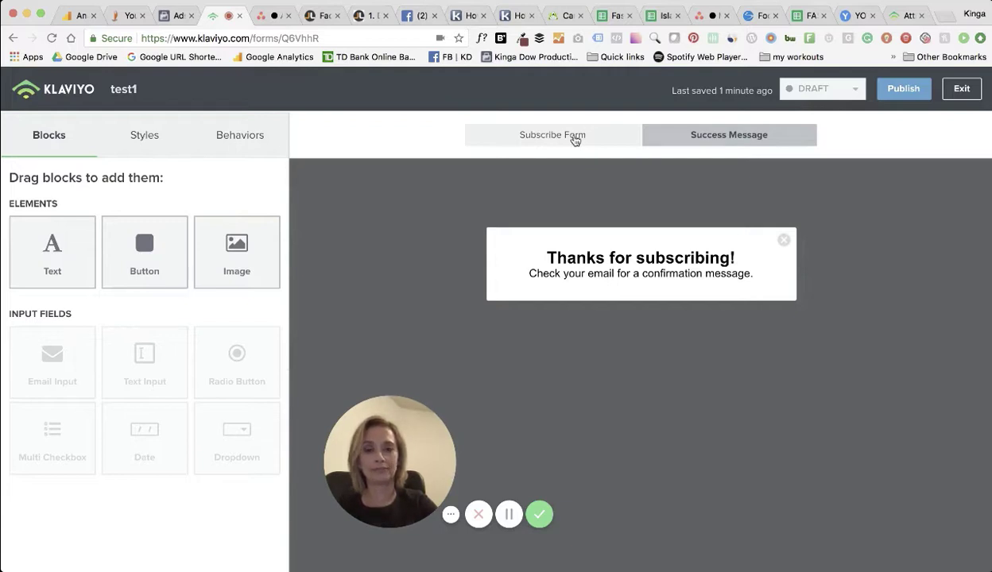
Step: Switch back to the 'Stay in touch!' subscribe form view and scroll its preview
{"action": "left_click", "coordinate": [575, 140]}
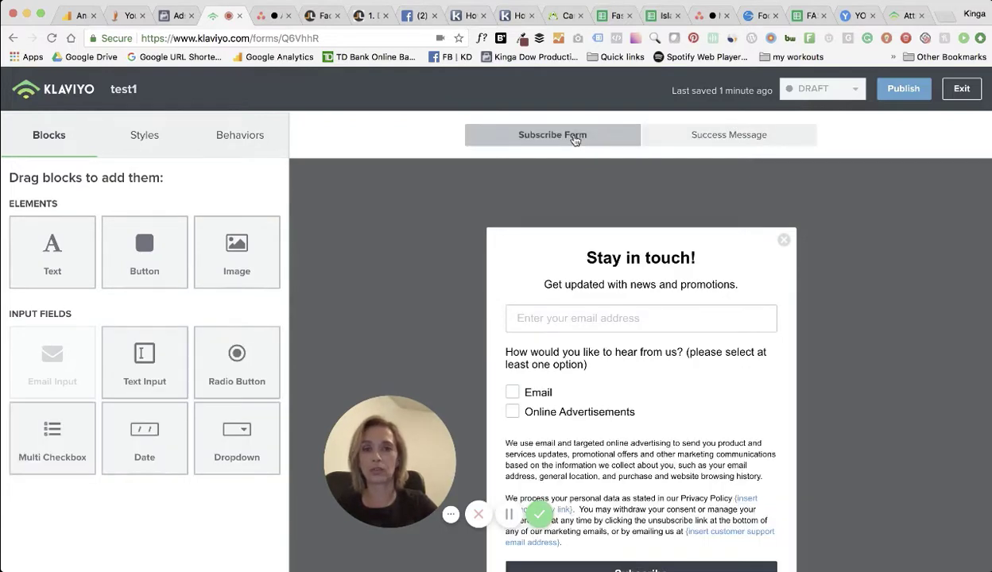
{"action": "scroll", "coordinate": [441, 279], "scroll_direction": "down", "scroll_amount": 1}
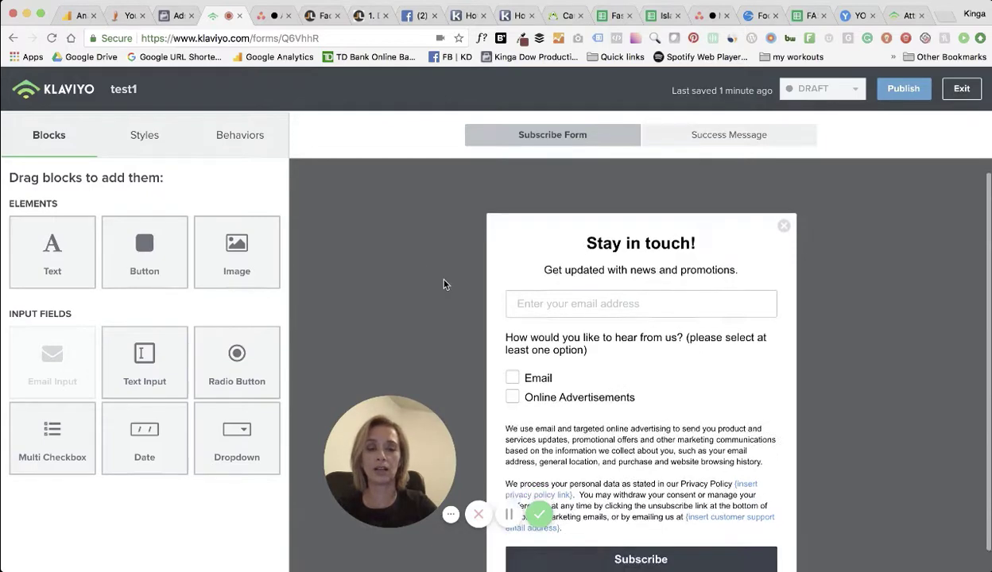
{"action": "scroll", "coordinate": [445, 283], "scroll_direction": "down", "scroll_amount": 1}
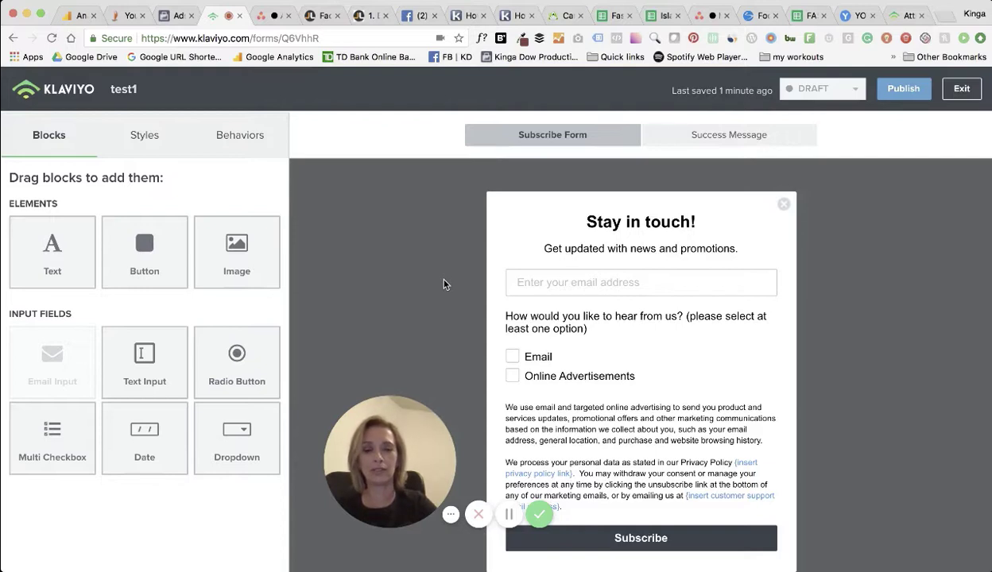
Step: Review test1's Behaviors: loading delay, 90-day reappearance, desktop and mobile, hidden from existing profiles
{"action": "left_click", "coordinate": [239, 135]}
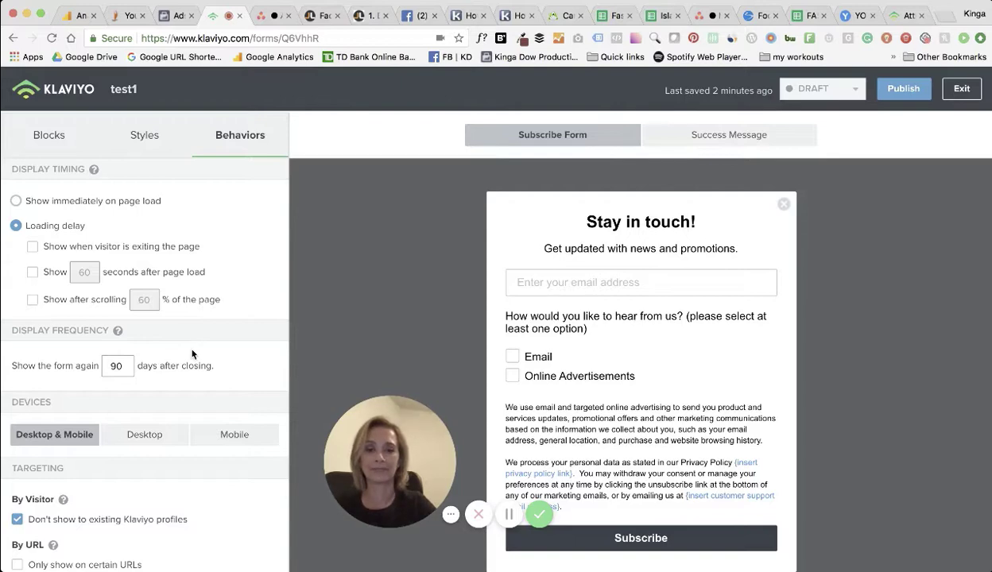
{"action": "scroll", "coordinate": [192, 354], "scroll_direction": "down", "scroll_amount": 1}
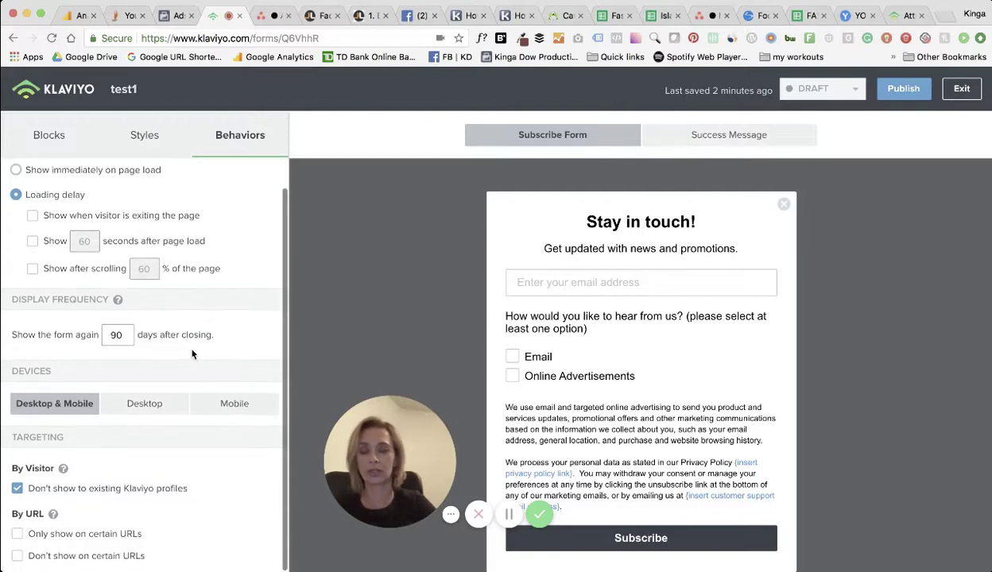
{"action": "scroll", "coordinate": [191, 353], "scroll_direction": "up", "scroll_amount": 1}
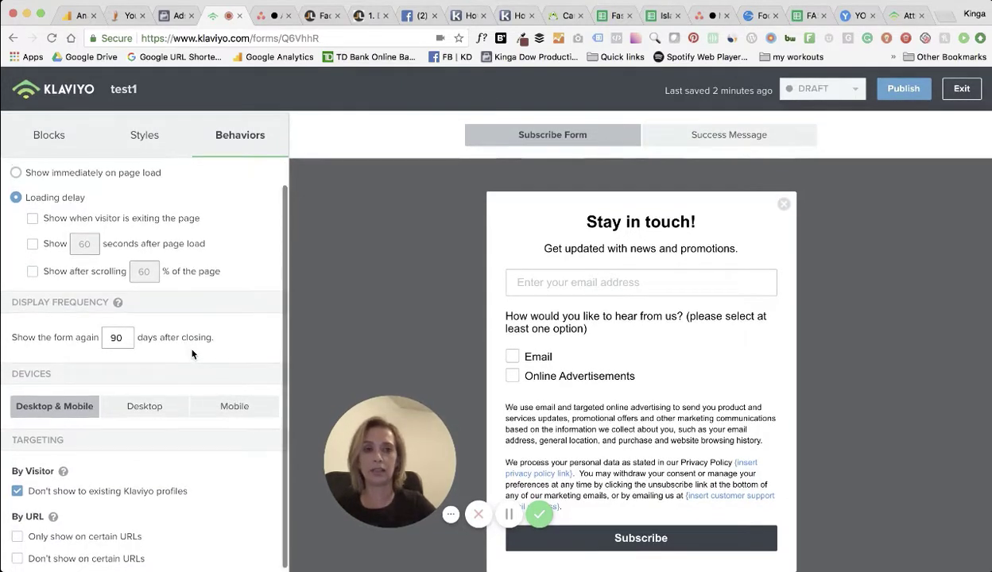